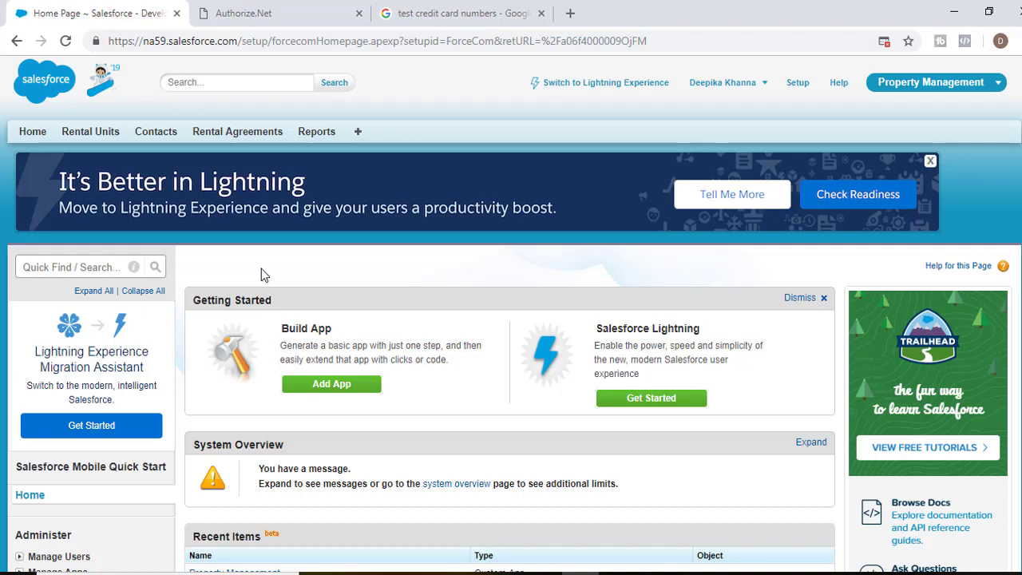
- Switch to the Authorize.Net sandbox dashboard browser tab
{"action": "left_click", "coordinate": [287, 14]}
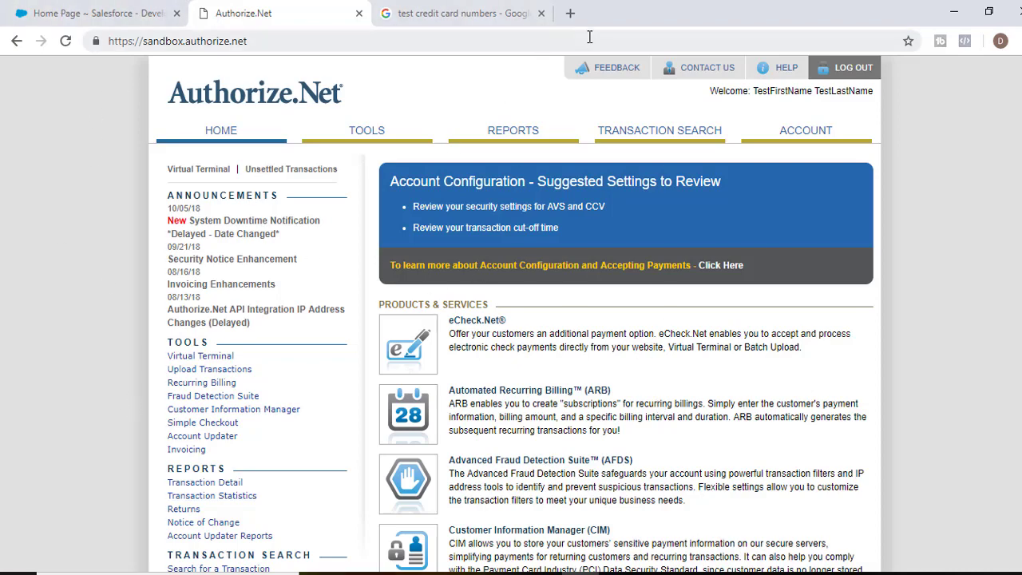
- Return to the Salesforce Classic home page browser tab
{"action": "left_click", "coordinate": [128, 10]}
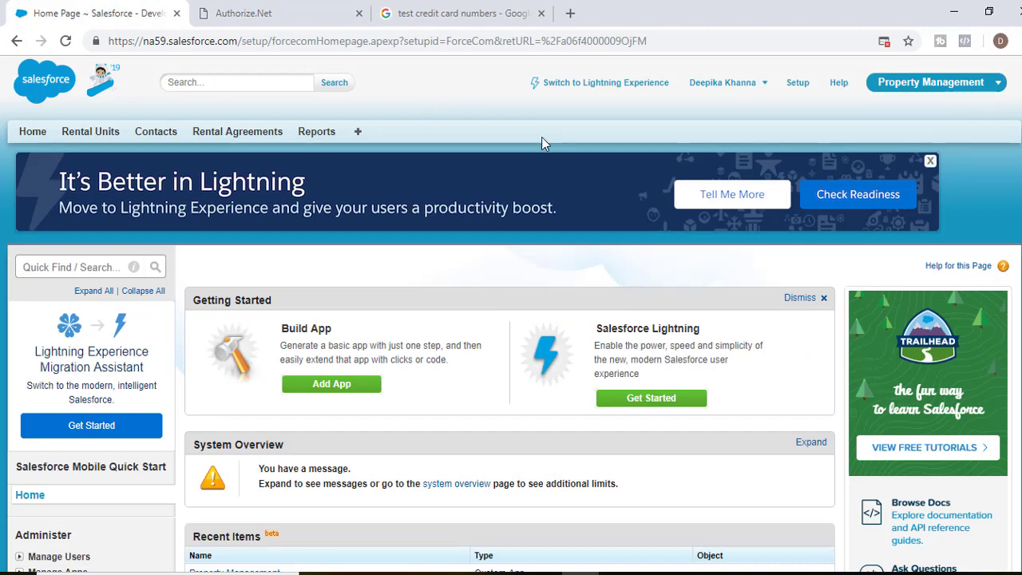
- Open a blank New Rental Unit form from the Rental Units home page
{"action": "left_click", "coordinate": [100, 139]}
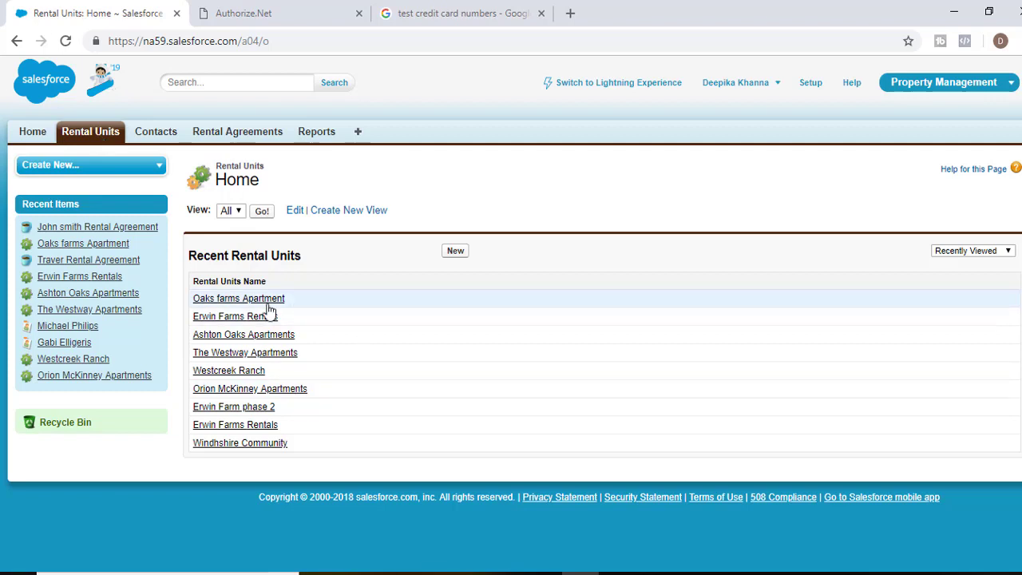
{"action": "left_click", "coordinate": [457, 252]}
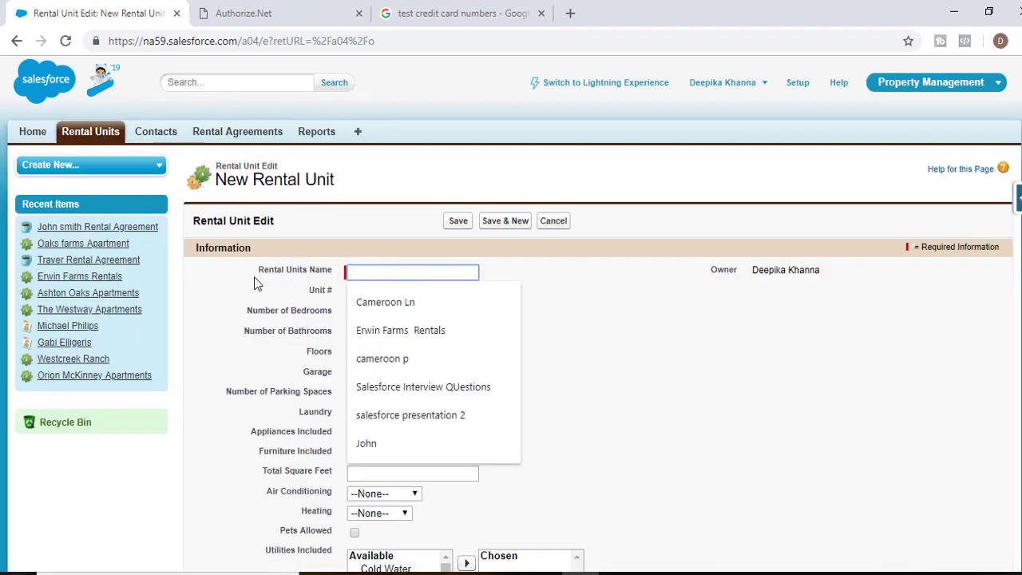
- Enter name 'Tucker Hill Apartment', unit 131, 2 bedrooms, 1 bathroom and 1 floor
{"action": "type", "text": "Tucker H"}
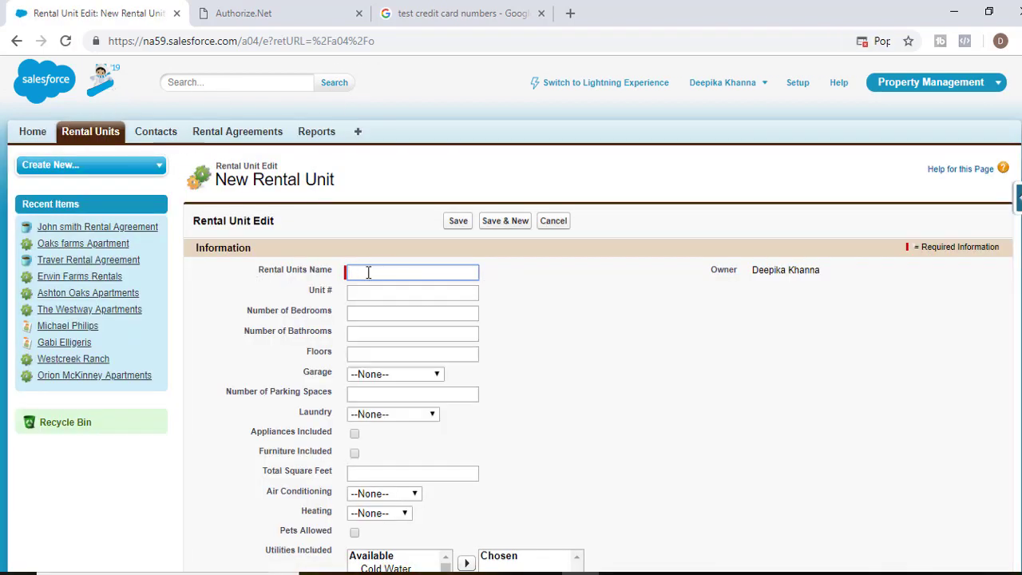
{"action": "type", "text": "il"}
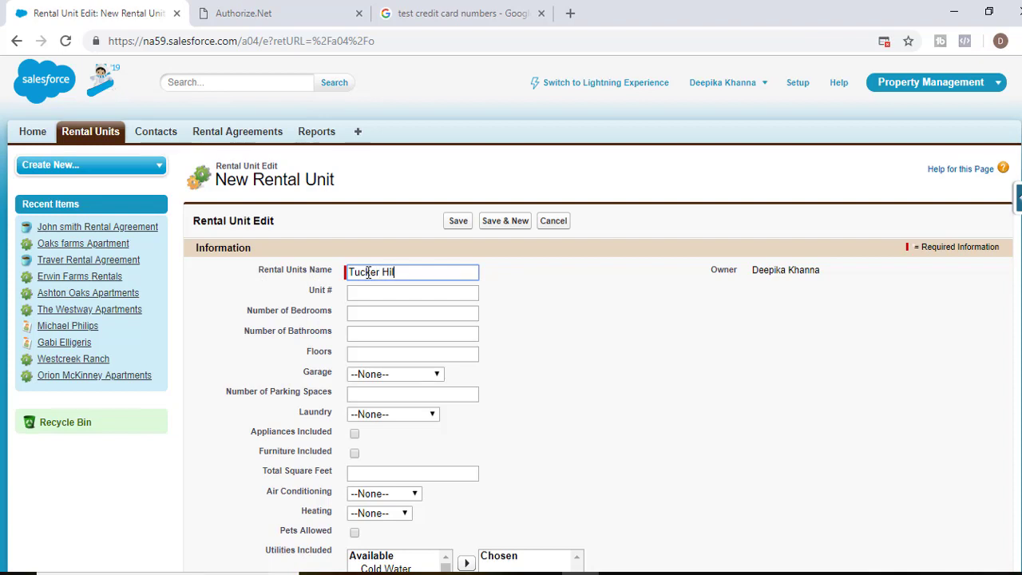
{"action": "type", "text": "l Apartment"}
{"action": "key", "text": "Tab"}
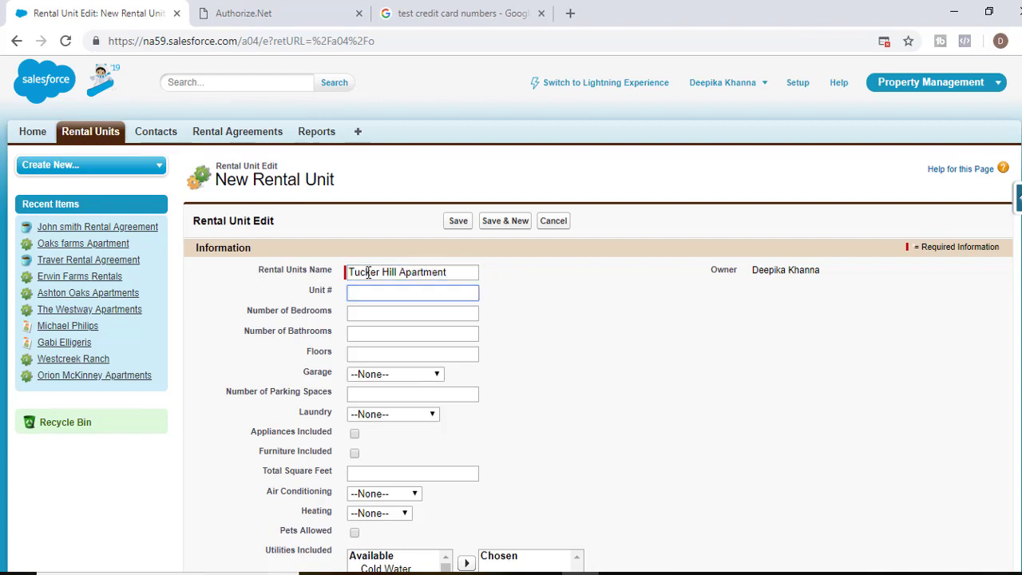
{"action": "type", "text": "131"}
{"action": "left_click", "coordinate": [426, 315]}
{"action": "left_click", "coordinate": [359, 343]}
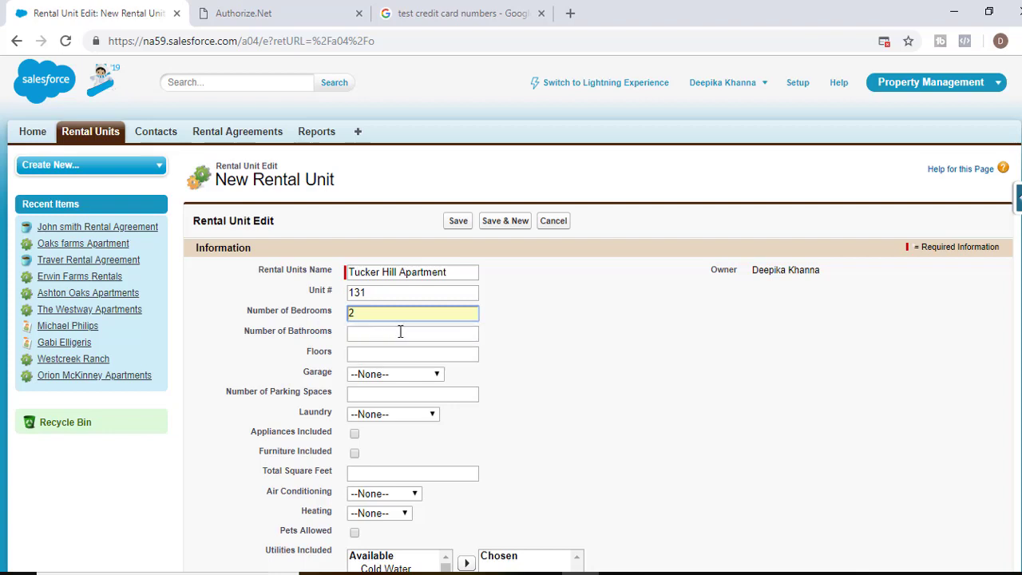
{"action": "left_click", "coordinate": [416, 332]}
{"action": "type", "text": "1"}
{"action": "left_click", "coordinate": [546, 340]}
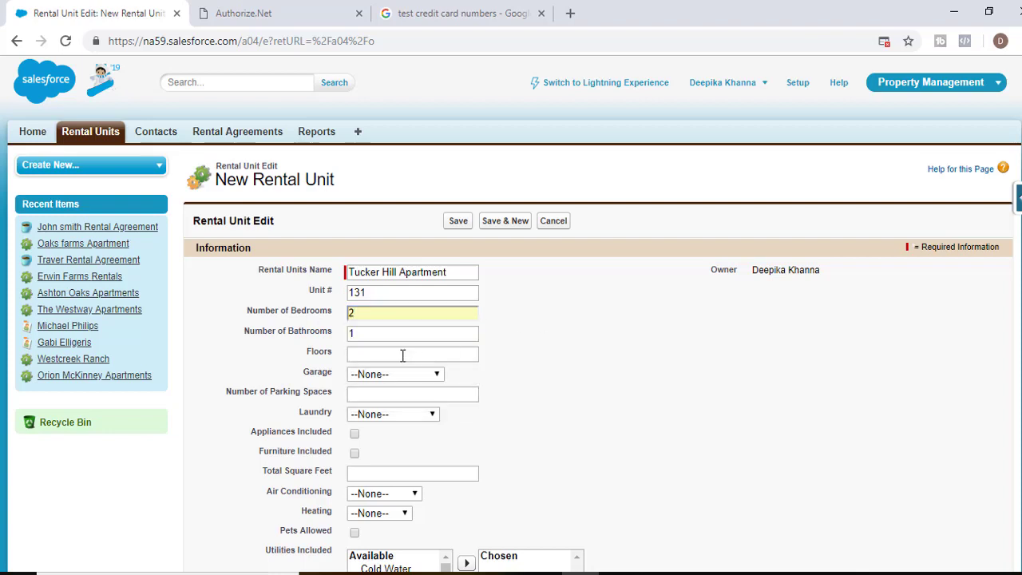
{"action": "left_click", "coordinate": [402, 355]}
{"action": "type", "text": "1"}
{"action": "left_click", "coordinate": [546, 368]}
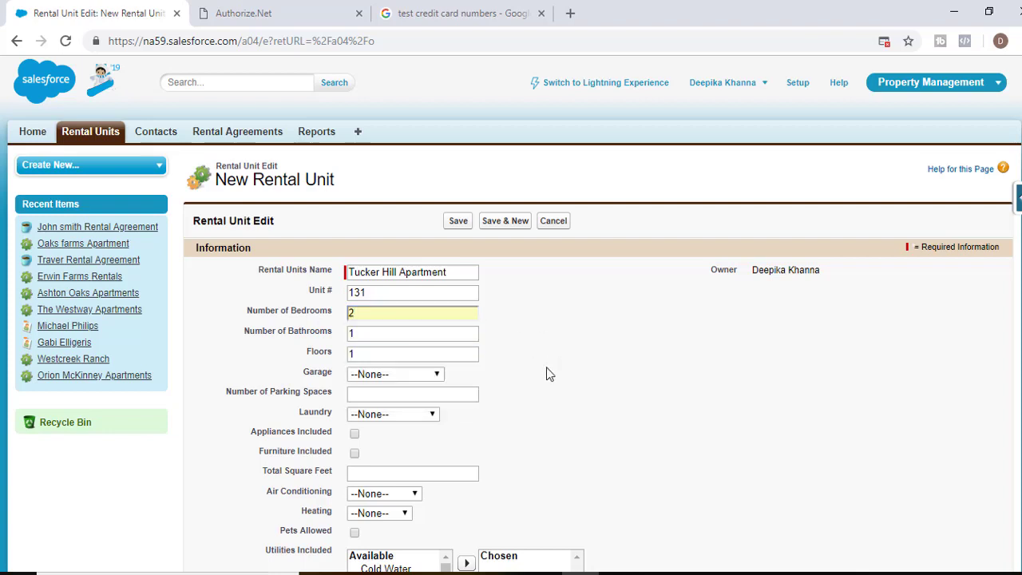
- Set Garage to Attached, 2 parking spaces, Laundry to Community, and tick Appliances included
{"action": "left_click", "coordinate": [436, 374]}
{"action": "left_click", "coordinate": [423, 431]}
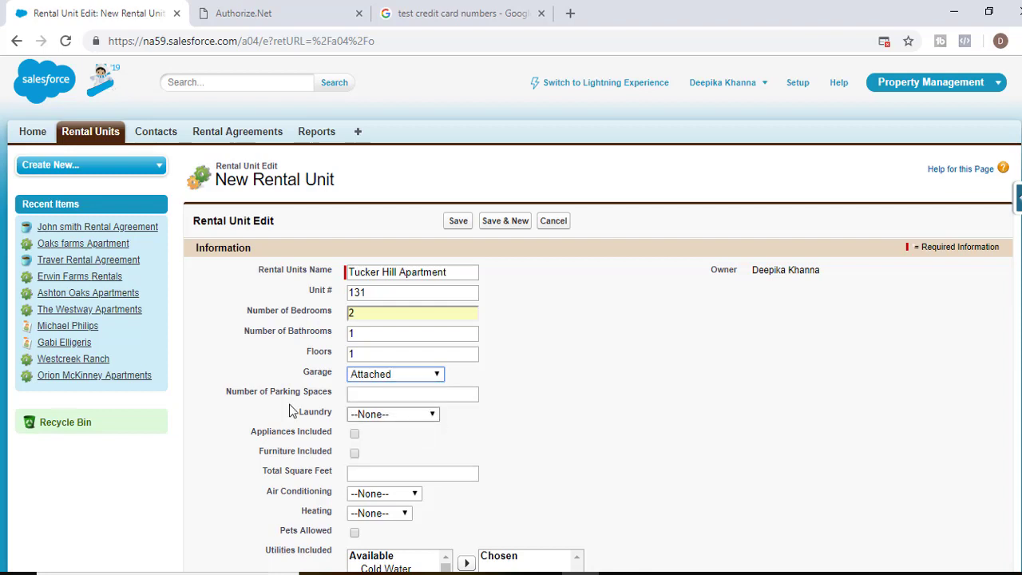
{"action": "left_click", "coordinate": [371, 394]}
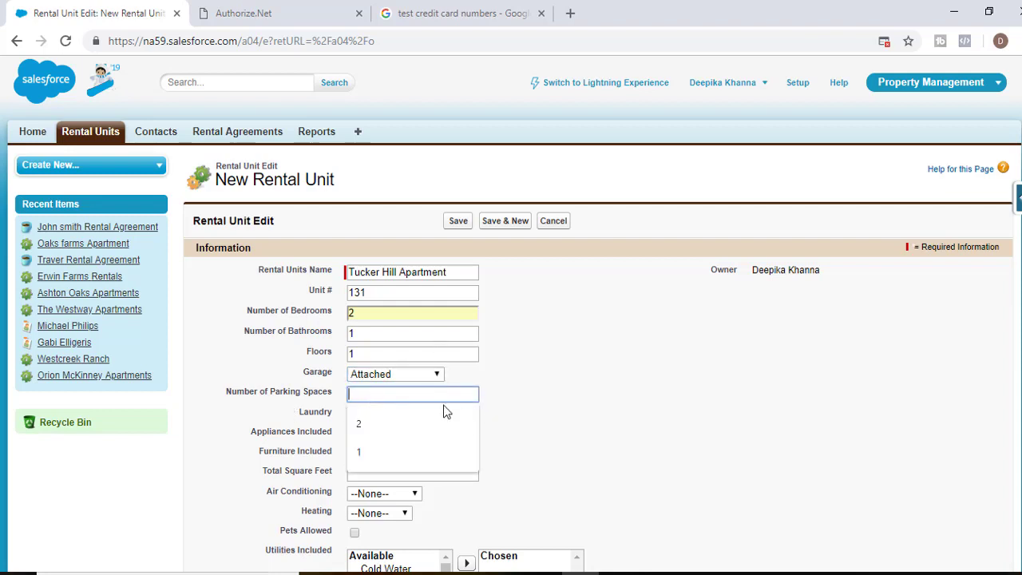
{"action": "type", "text": "2"}
{"action": "left_click", "coordinate": [590, 425]}
{"action": "left_click", "coordinate": [415, 416]}
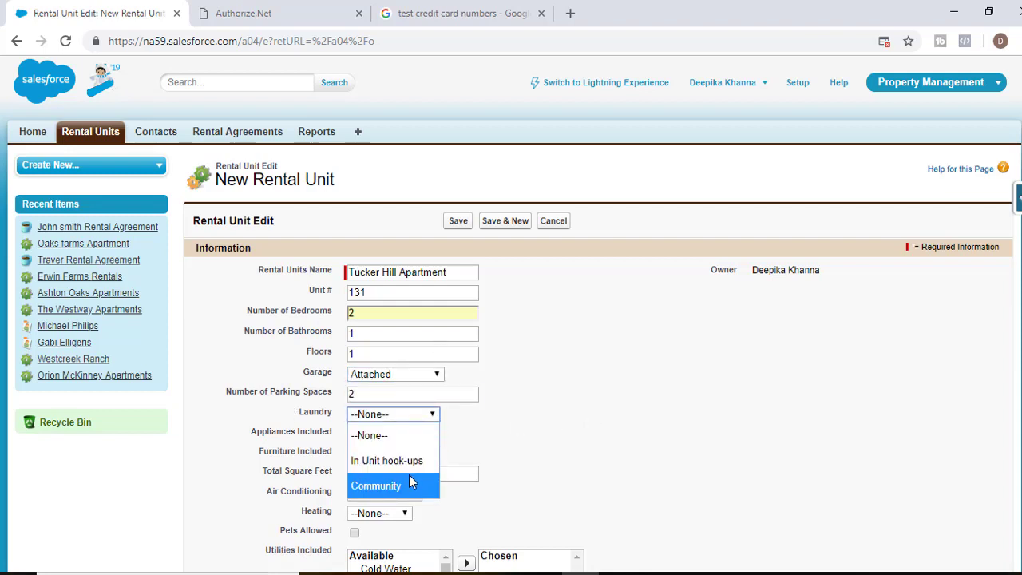
{"action": "left_click", "coordinate": [375, 487]}
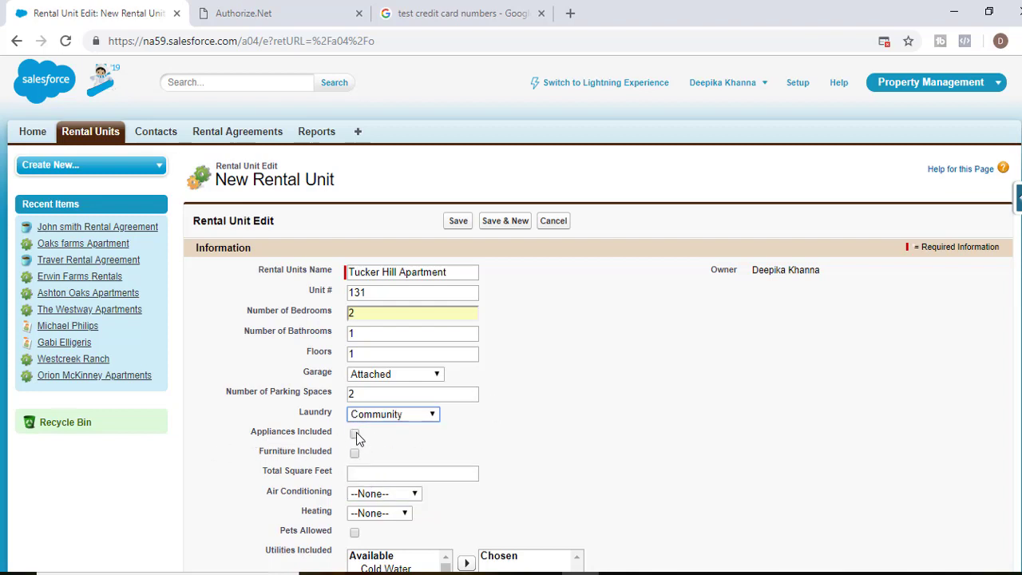
{"action": "left_click", "coordinate": [355, 433]}
- Enter 1200 square feet, set Air Conditioning and Heating to Central, and save
{"action": "scroll", "coordinate": [390, 480], "scroll_direction": "down", "scroll_amount": 1}
{"action": "left_click", "coordinate": [365, 395]}
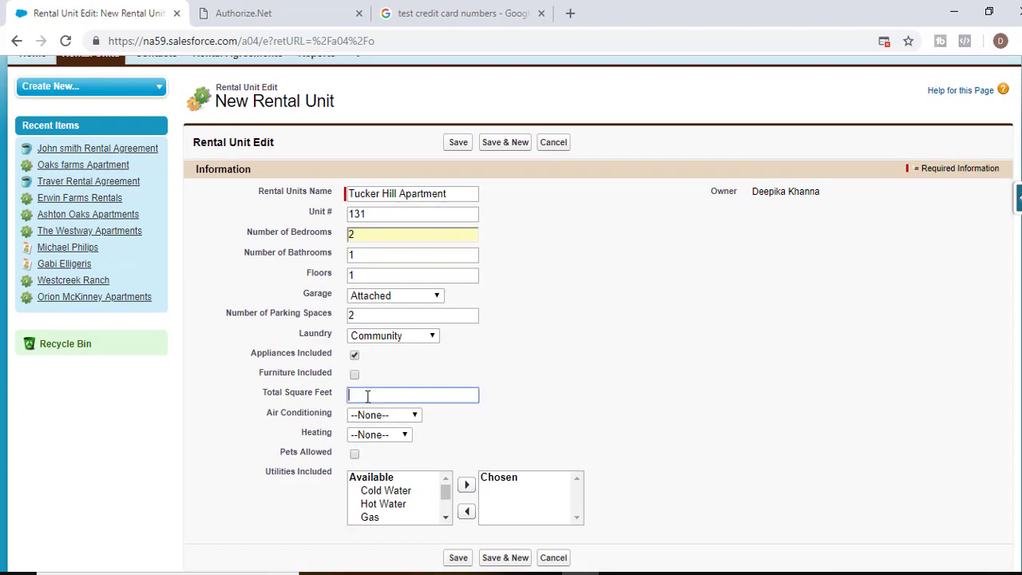
{"action": "type", "text": "1200"}
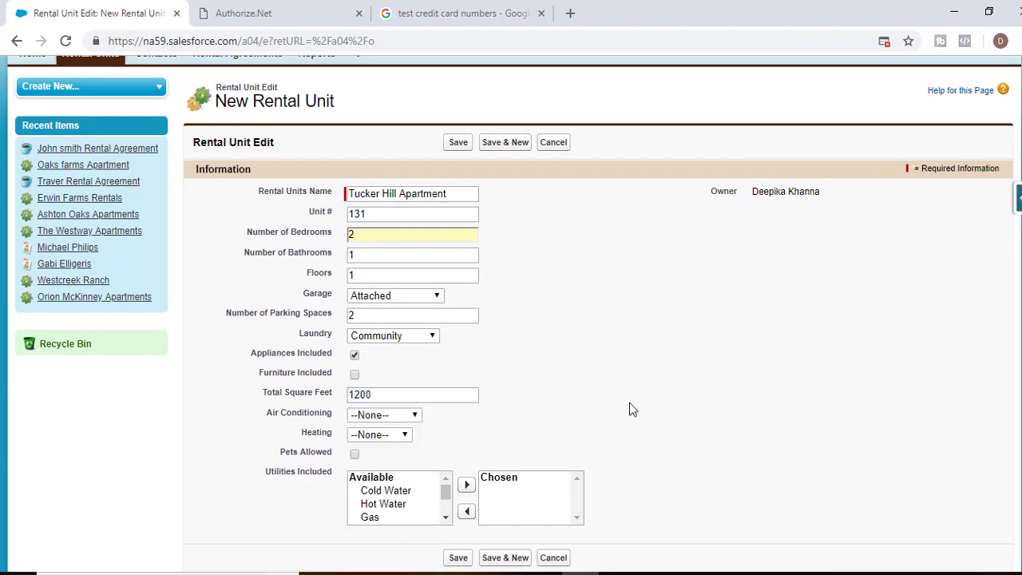
{"action": "left_click", "coordinate": [398, 414]}
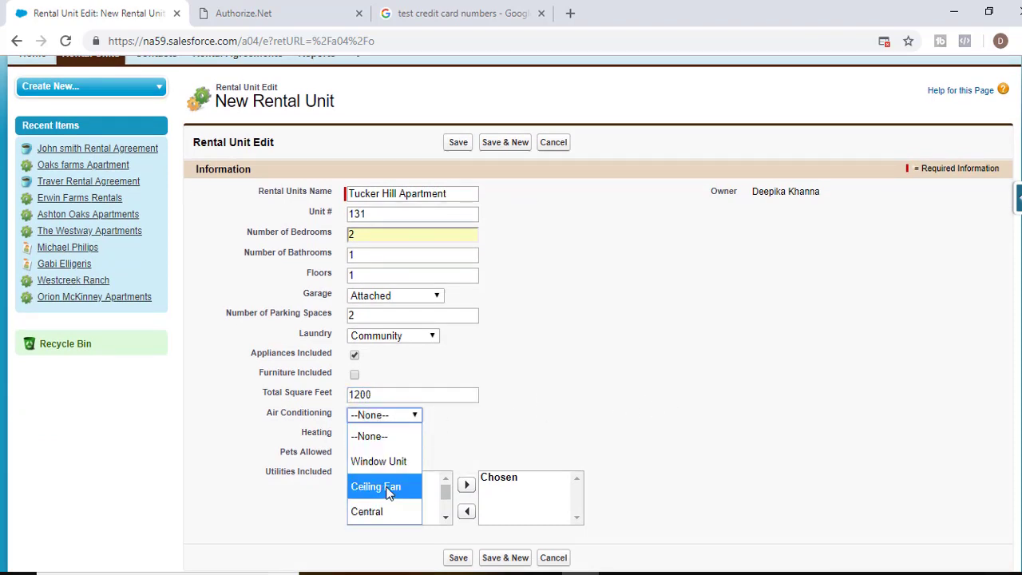
{"action": "left_click", "coordinate": [383, 509]}
{"action": "left_click", "coordinate": [375, 436]}
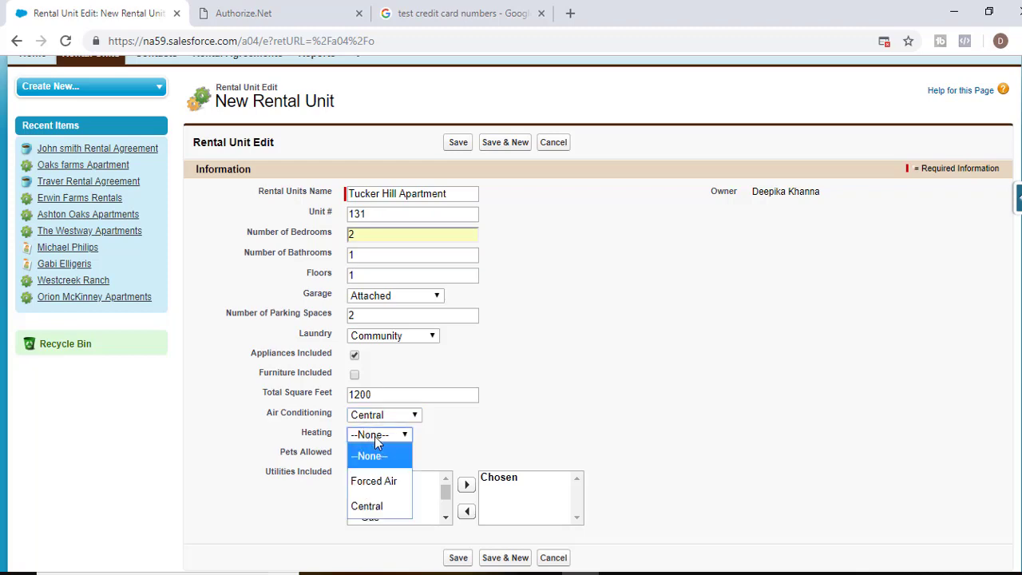
{"action": "left_click", "coordinate": [377, 508]}
{"action": "scroll", "coordinate": [481, 452], "scroll_direction": "down", "scroll_amount": 2}
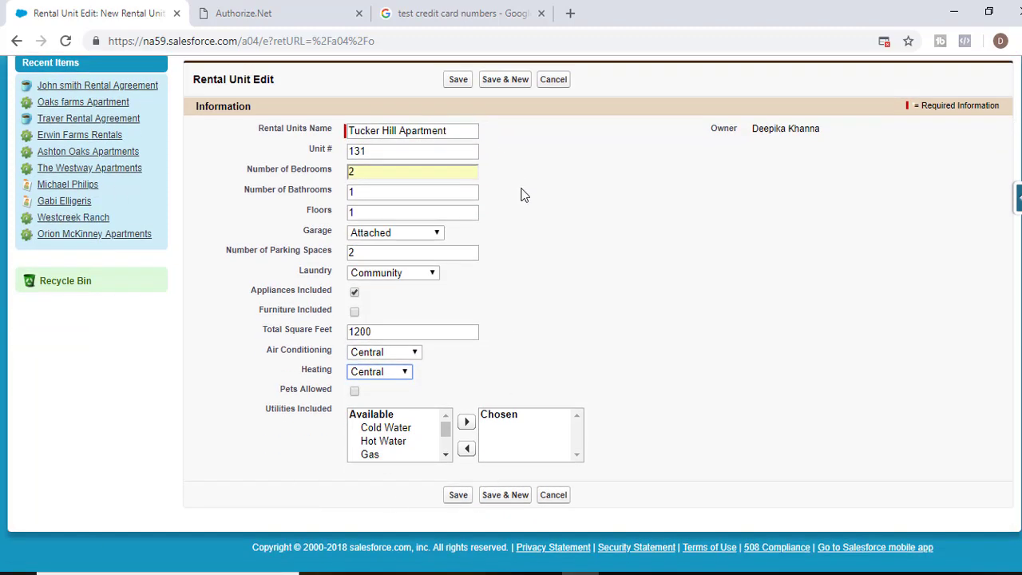
{"action": "scroll", "coordinate": [380, 310], "scroll_direction": "up", "scroll_amount": 1}
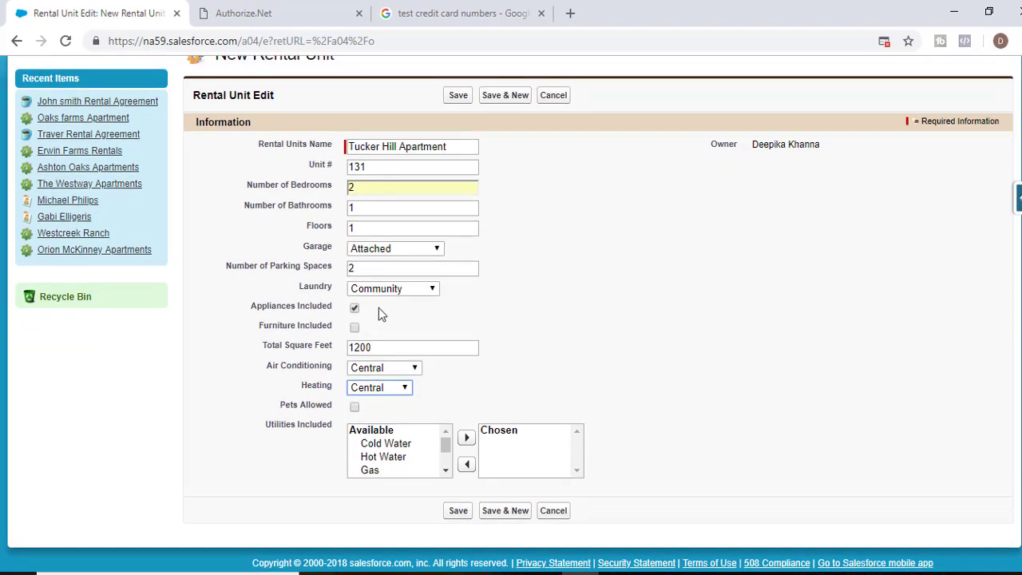
{"action": "scroll", "coordinate": [379, 307], "scroll_direction": "up", "scroll_amount": 3}
{"action": "key", "text": "Return"}
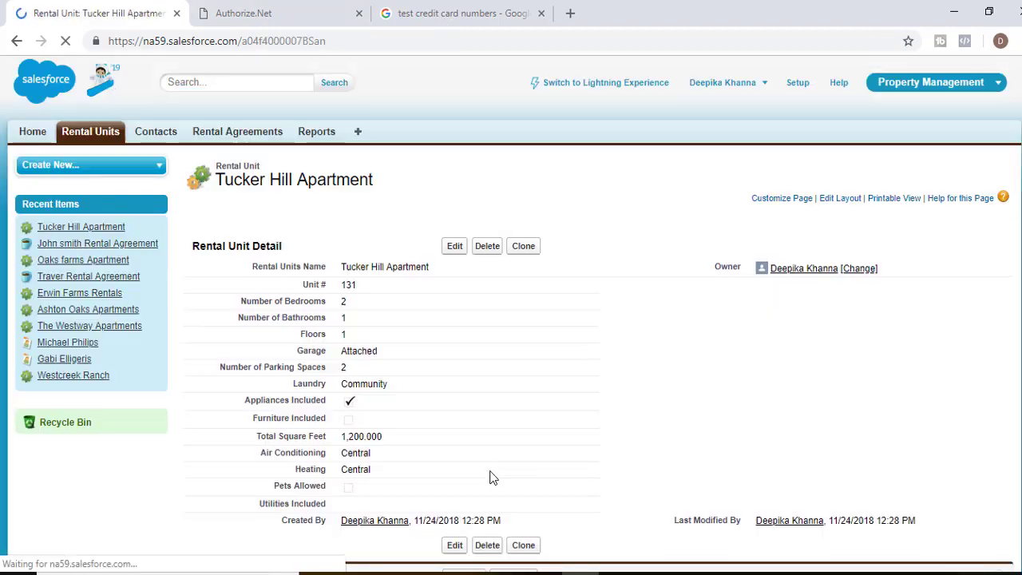
- Start a new rental agreement from the unit's Rental Agreements related list
{"action": "scroll", "coordinate": [447, 263], "scroll_direction": "down", "scroll_amount": 3}
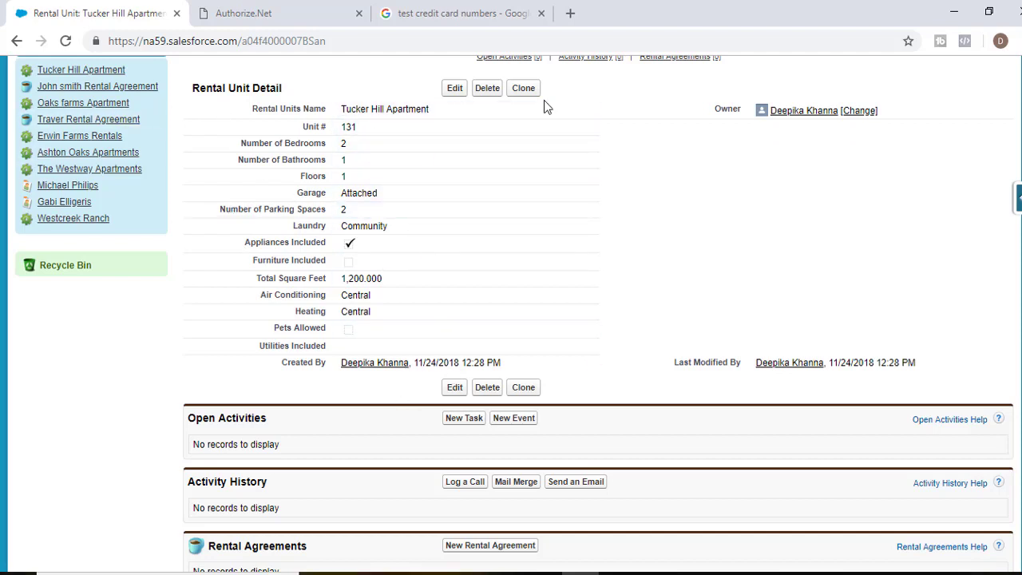
{"action": "scroll", "coordinate": [240, 336], "scroll_direction": "down", "scroll_amount": 2}
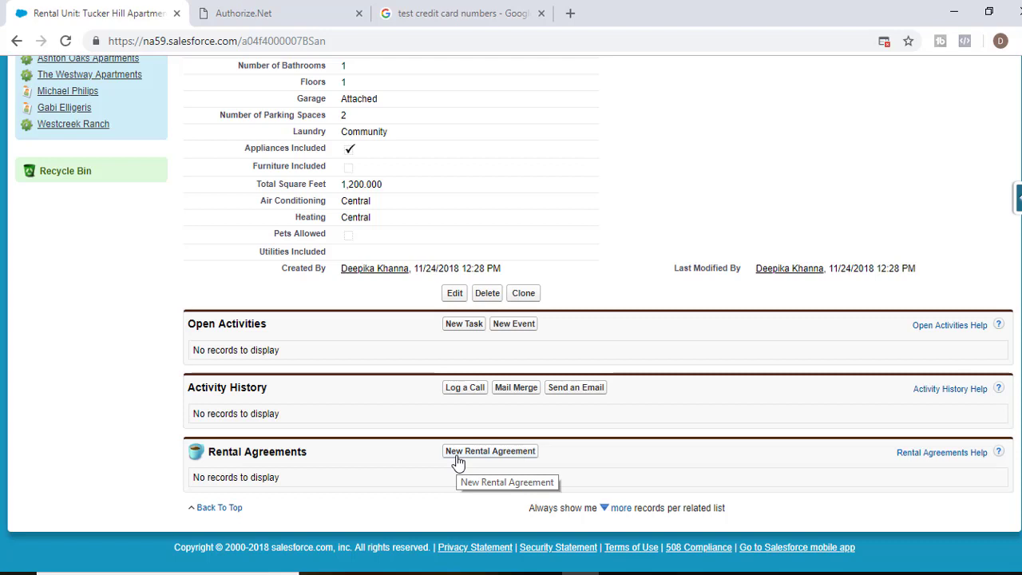
{"action": "left_click", "coordinate": [515, 457]}
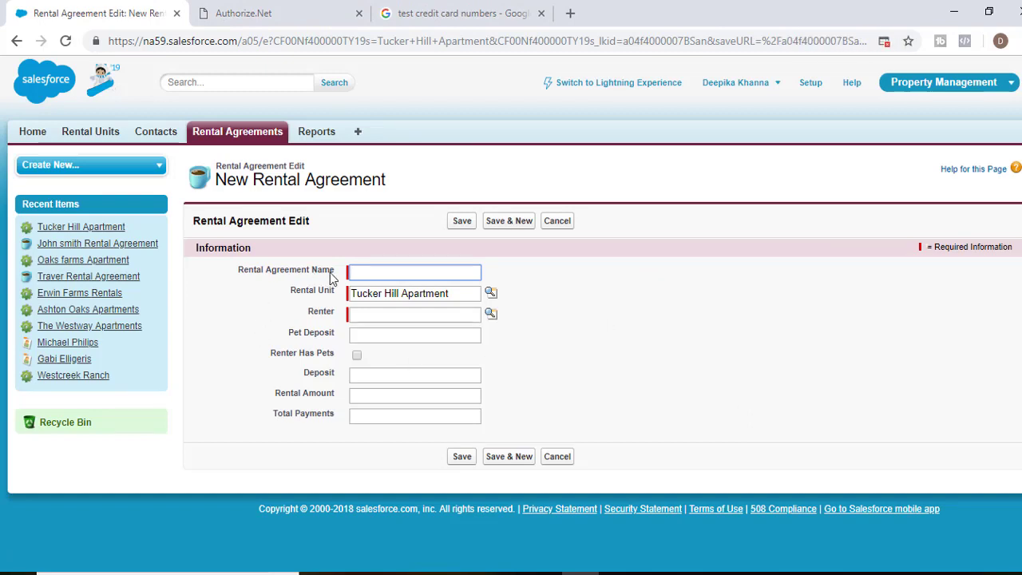
- Pick the renter contact from the Recently Viewed Contacts lookup list
{"action": "left_click", "coordinate": [376, 270]}
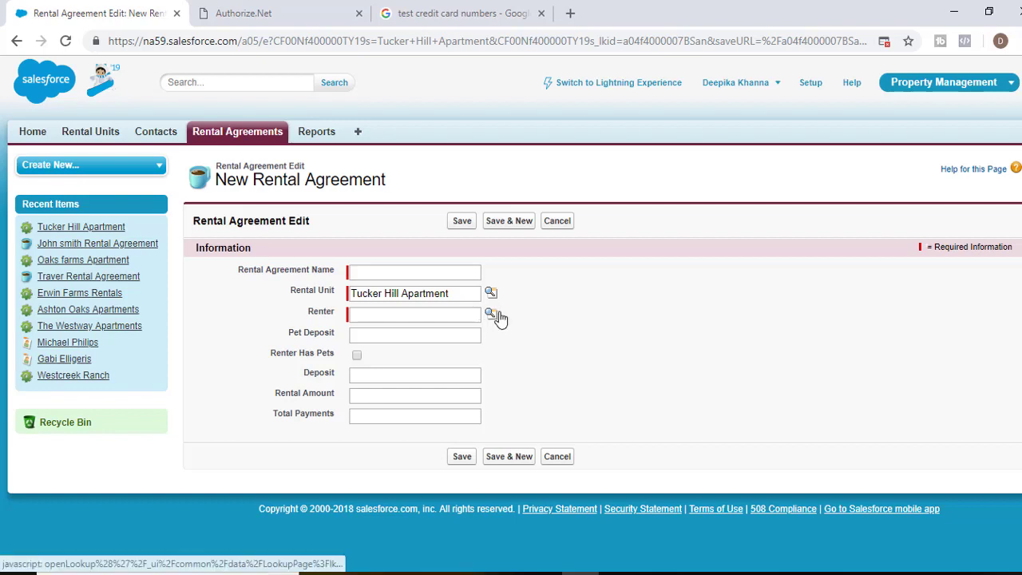
{"action": "left_click", "coordinate": [494, 313]}
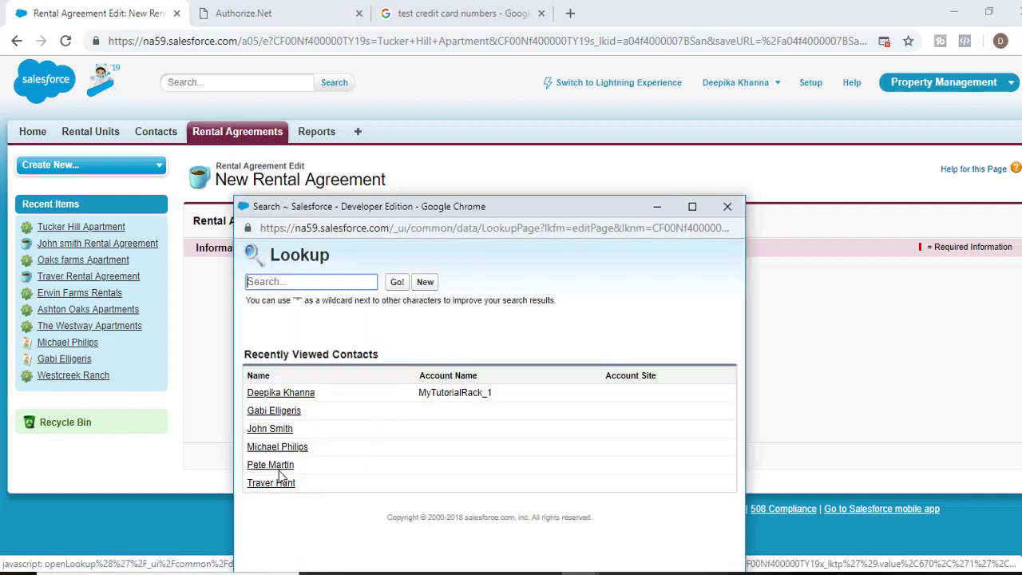
{"action": "left_click", "coordinate": [270, 465]}
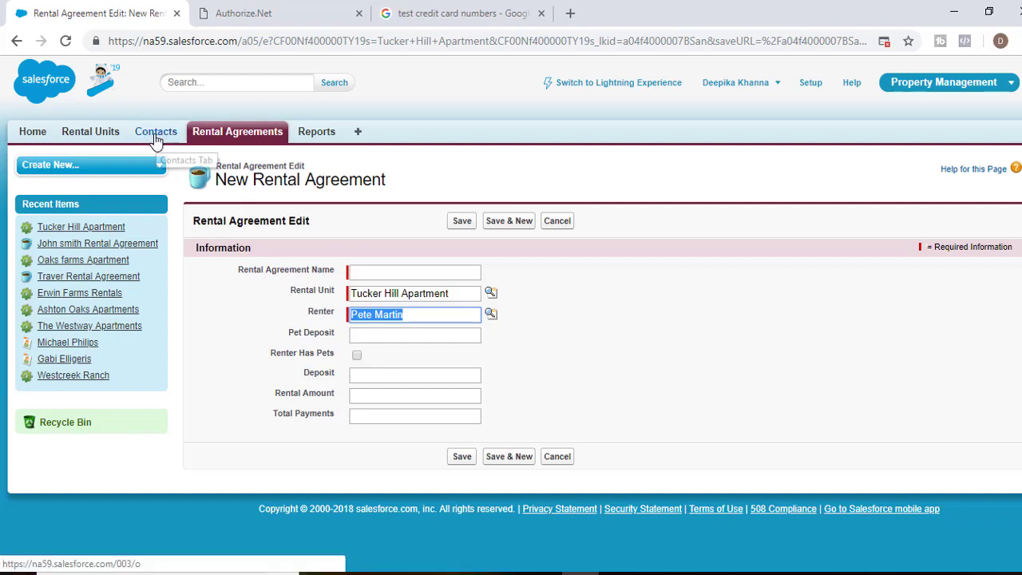
{"action": "left_click", "coordinate": [385, 270]}
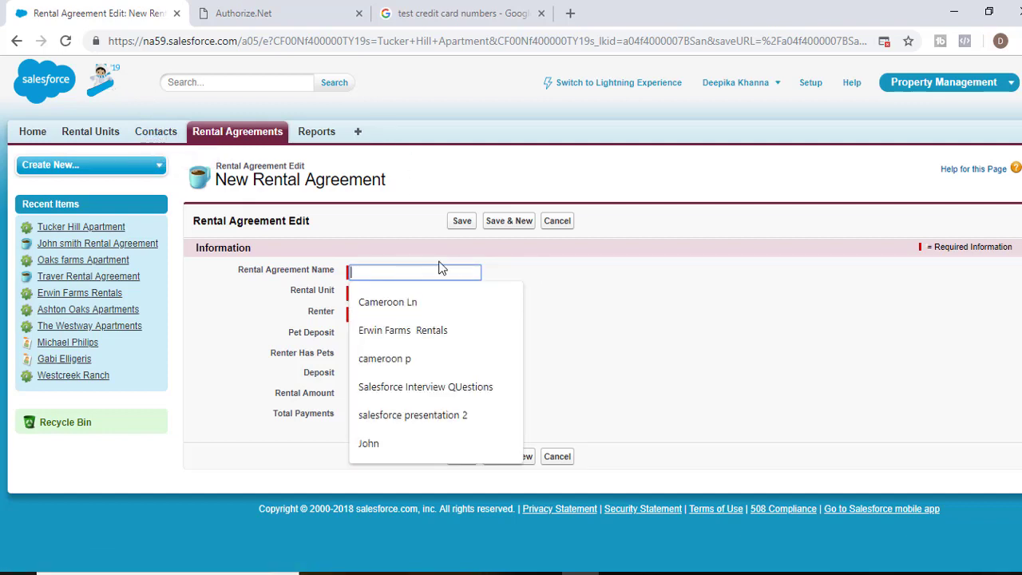
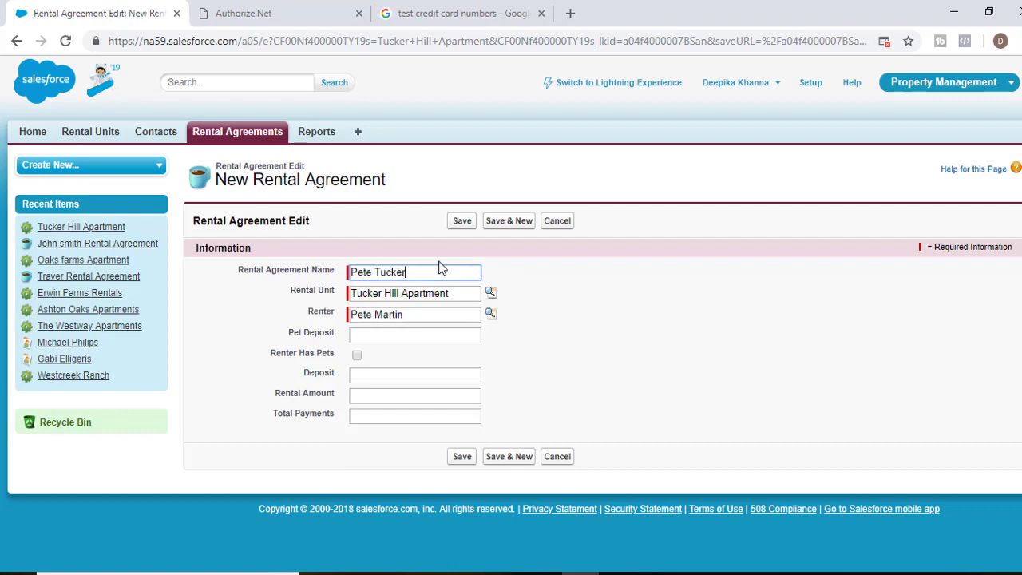
- Name the agreement with the renter's name plus 'Tucker Hill Agreement Dec 2018', add pet deposit 100, tick Renter Has Pets
{"action": "type", "text": " Hill Agreement De"}
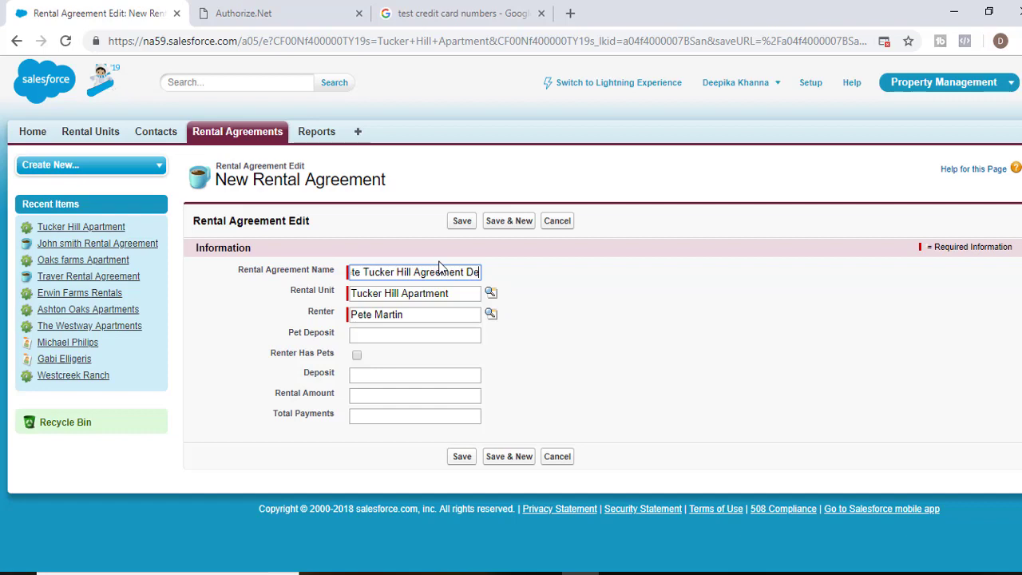
{"action": "type", "text": "c 2018"}
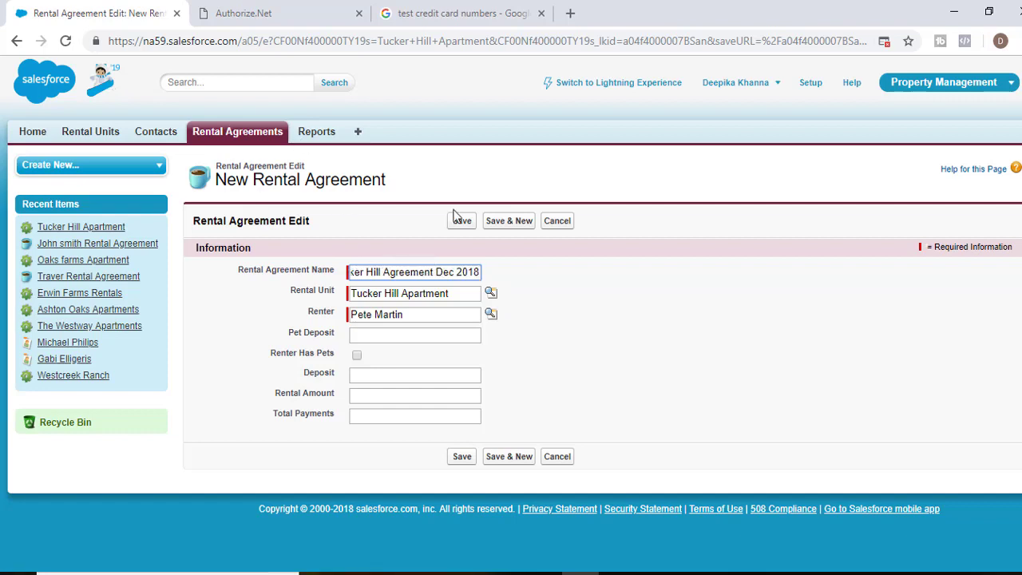
{"action": "key", "text": "ctrl+a"}
{"action": "left_click", "coordinate": [373, 336]}
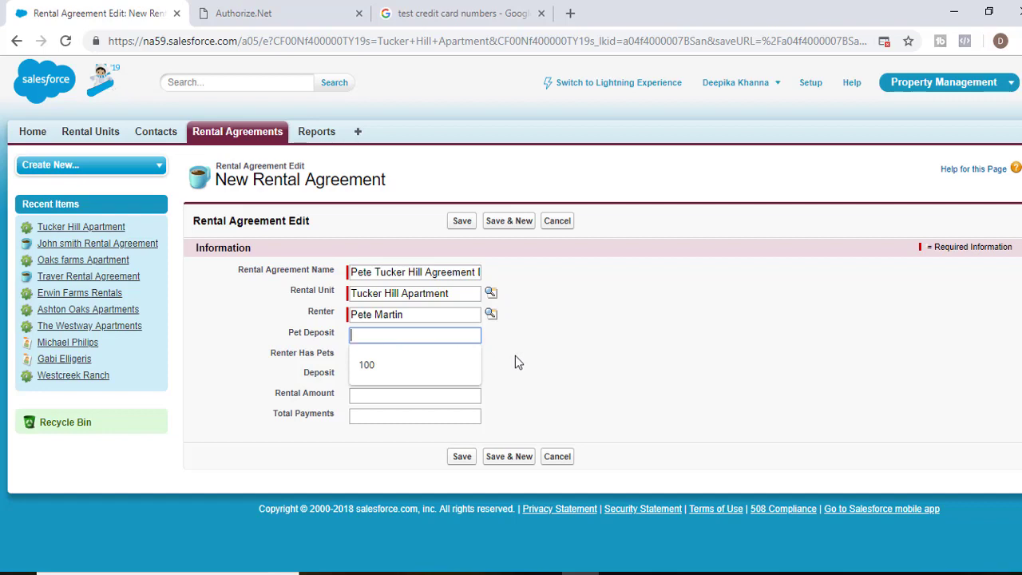
{"action": "type", "text": "100"}
{"action": "left_click", "coordinate": [411, 363]}
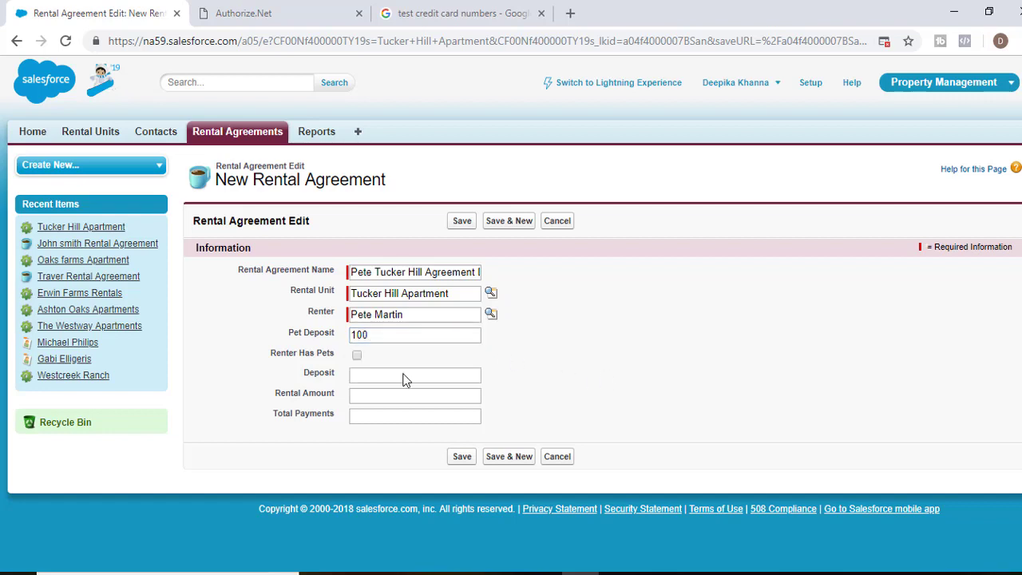
{"action": "left_click", "coordinate": [357, 355]}
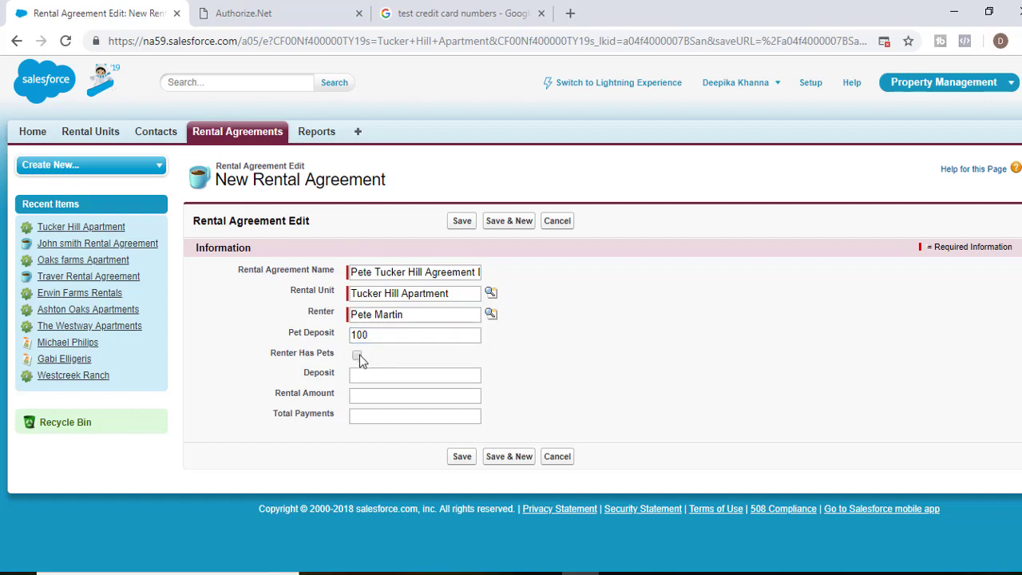
- Enter a rental amount of 1500 and save the agreement
{"action": "left_click", "coordinate": [361, 395]}
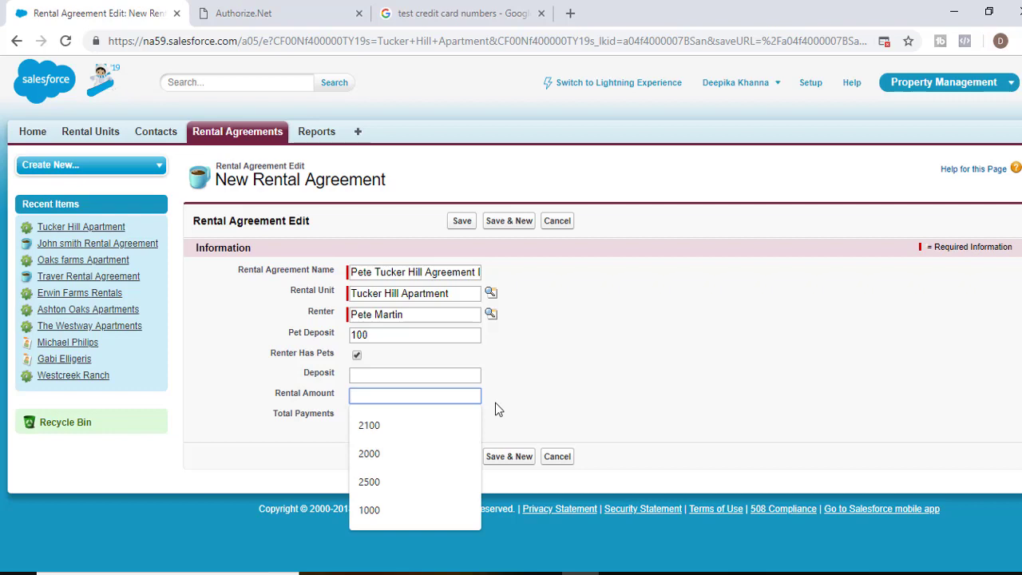
{"action": "type", "text": "1500"}
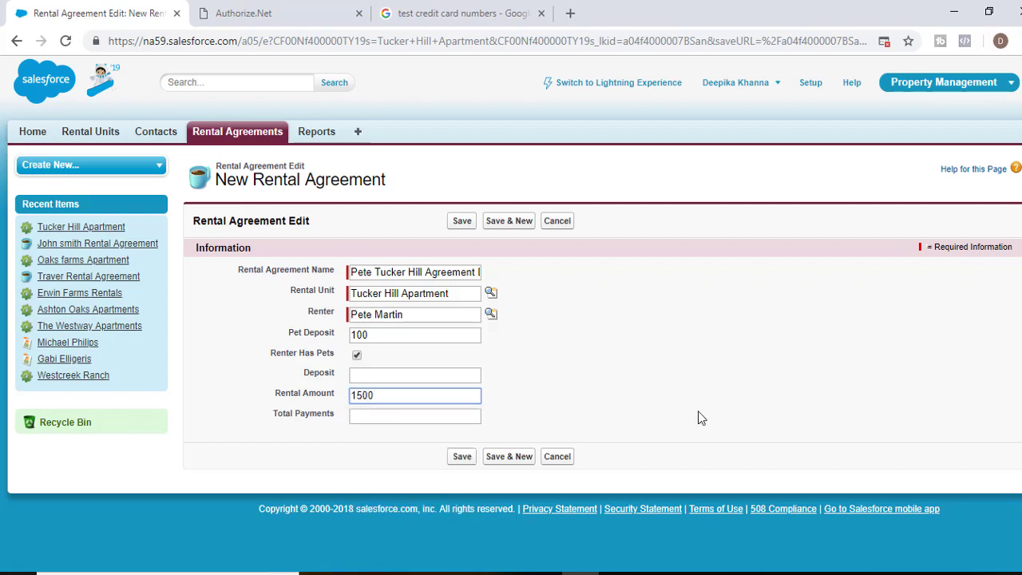
{"action": "left_click", "coordinate": [598, 229]}
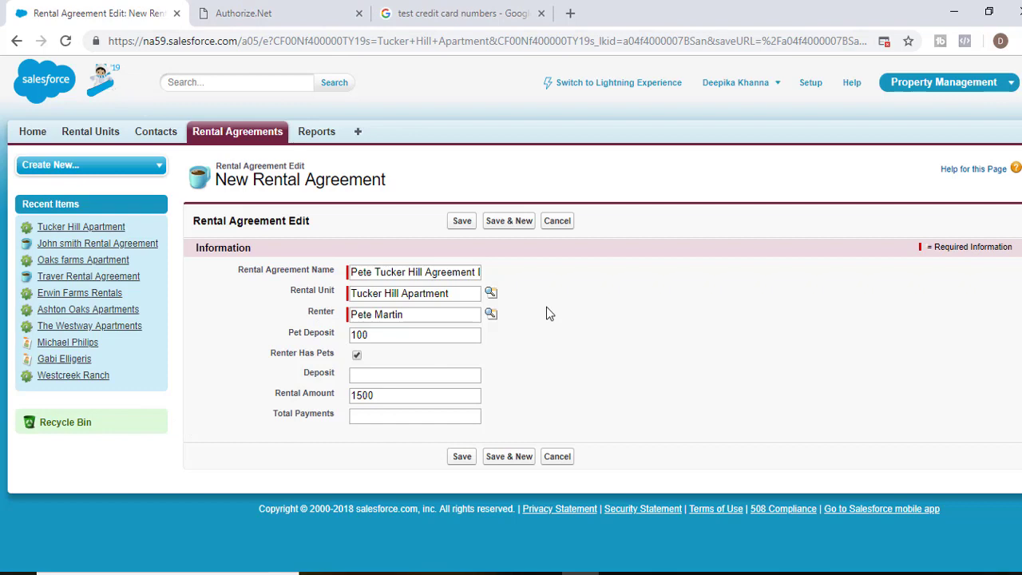
{"action": "left_click", "coordinate": [463, 223]}
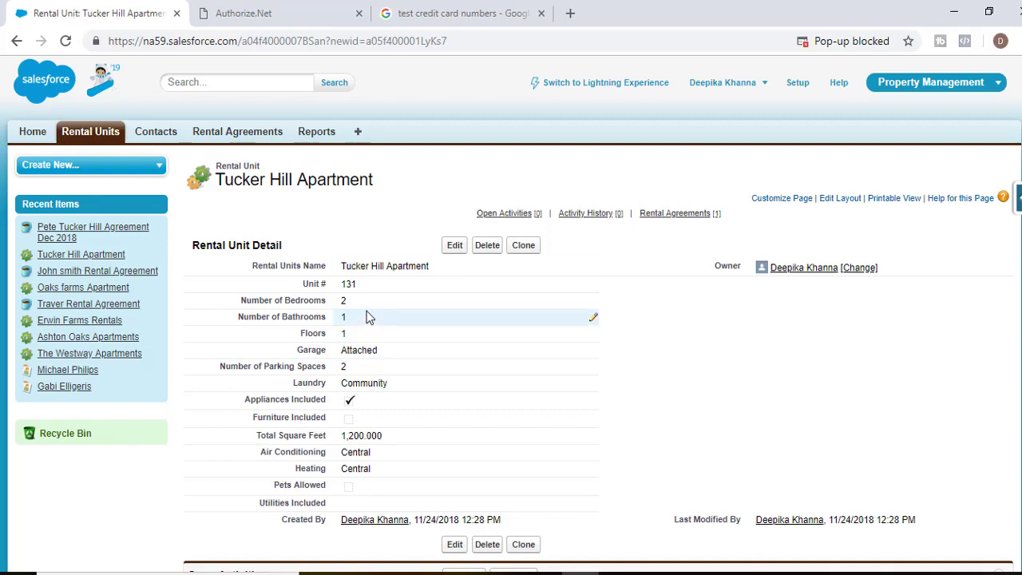
{"action": "scroll", "coordinate": [318, 325], "scroll_direction": "down", "scroll_amount": 3}
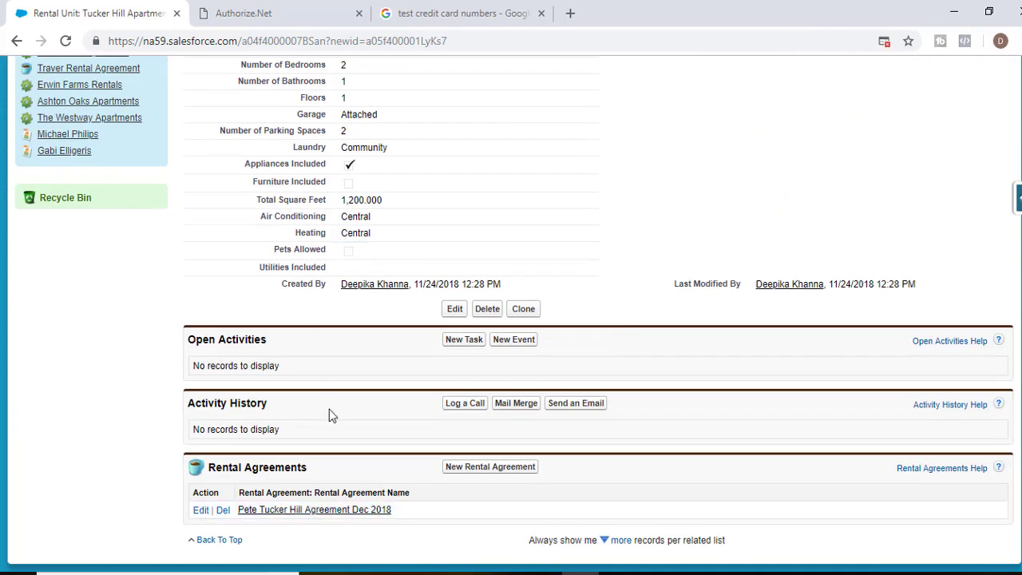
{"action": "scroll", "coordinate": [330, 479], "scroll_direction": "up", "scroll_amount": 1}
{"action": "scroll", "coordinate": [323, 517], "scroll_direction": "down", "scroll_amount": 1}
{"action": "left_click", "coordinate": [320, 511]}
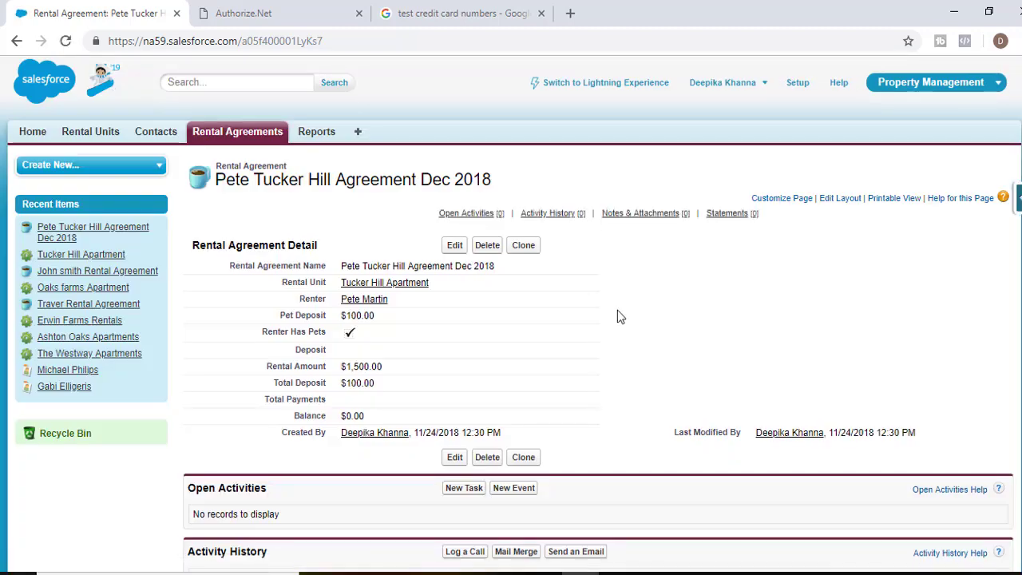
{"action": "scroll", "coordinate": [277, 460], "scroll_direction": "down", "scroll_amount": 3}
{"action": "double_click", "coordinate": [184, 452]}
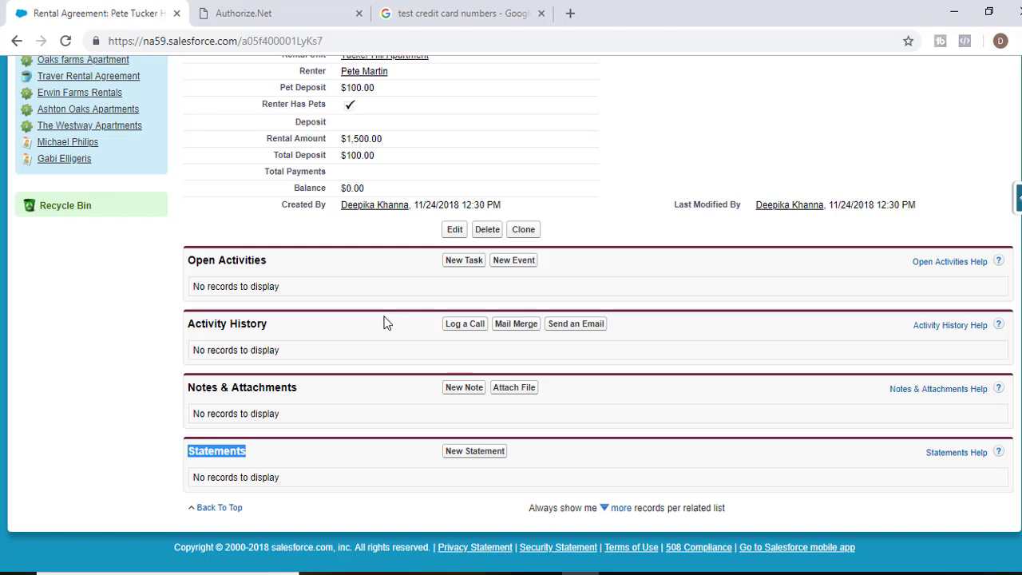
{"action": "left_click", "coordinate": [487, 451]}
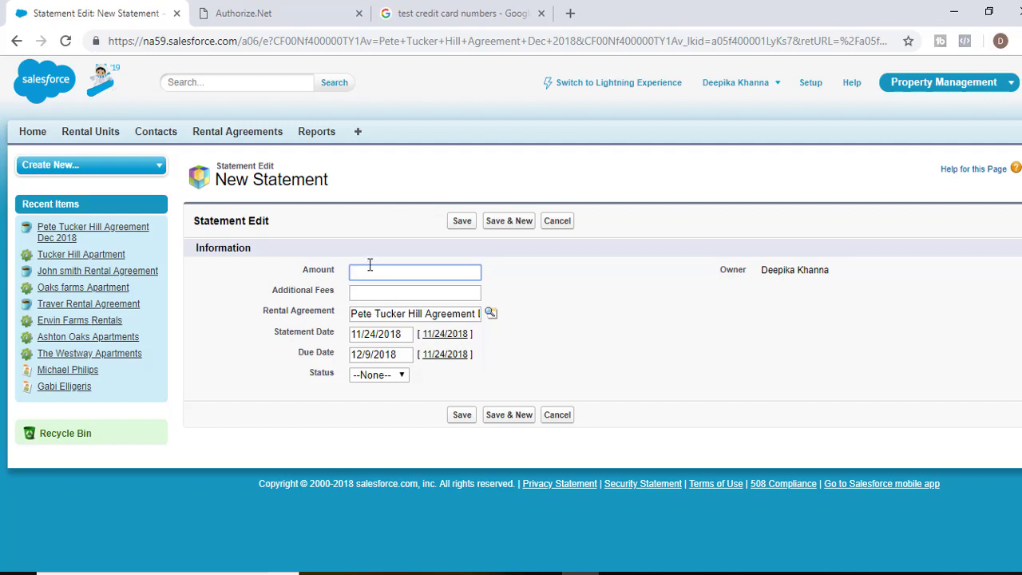
- Enter amount 1500, keep the prefilled dates, set Status to Issued, and save the statement
{"action": "type", "text": "1500"}
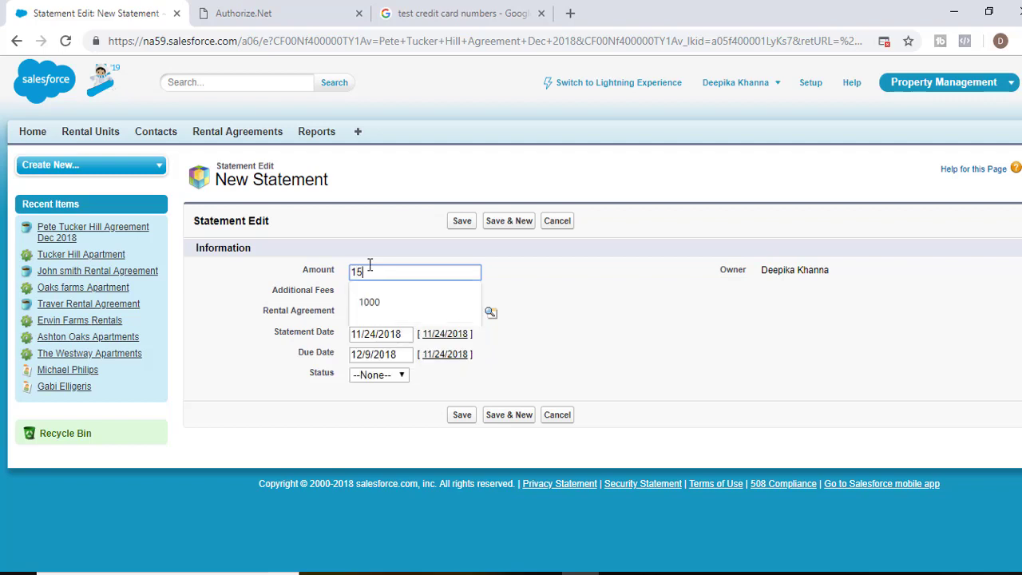
{"action": "left_click", "coordinate": [625, 360]}
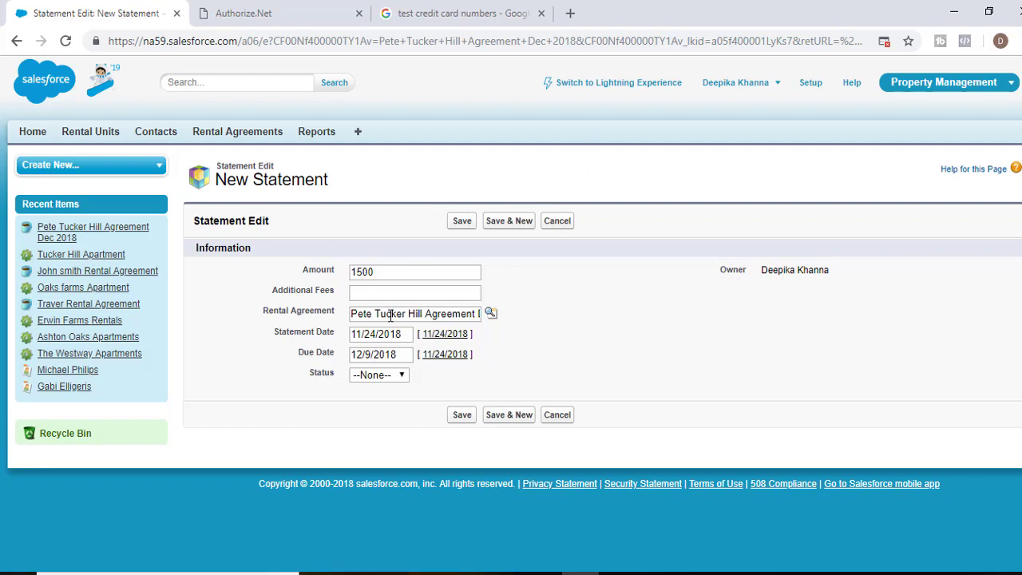
{"action": "left_click_drag", "start_coordinate": [391, 315], "coordinate": [515, 320]}
{"action": "left_click", "coordinate": [424, 293]}
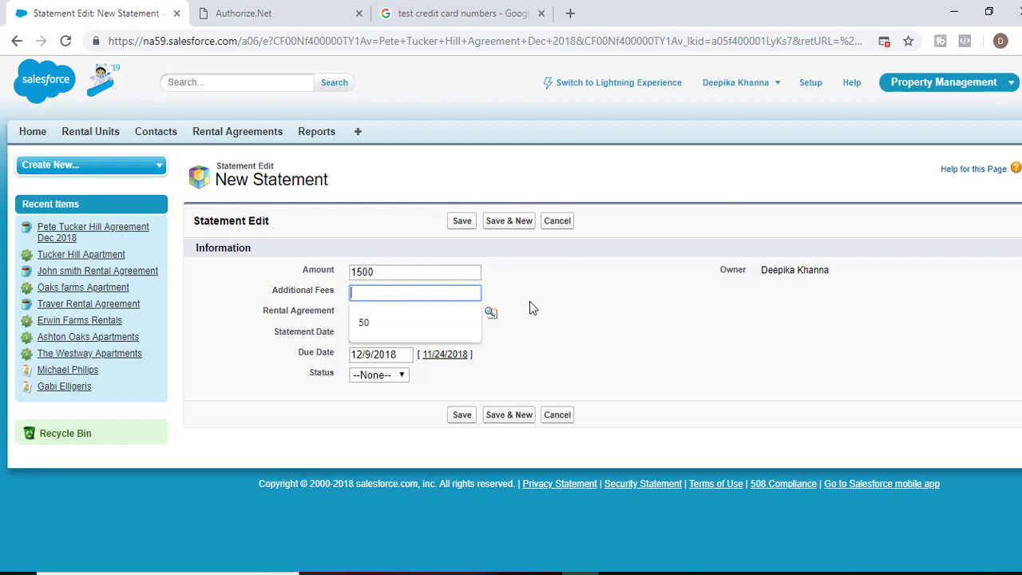
{"action": "left_click", "coordinate": [402, 333]}
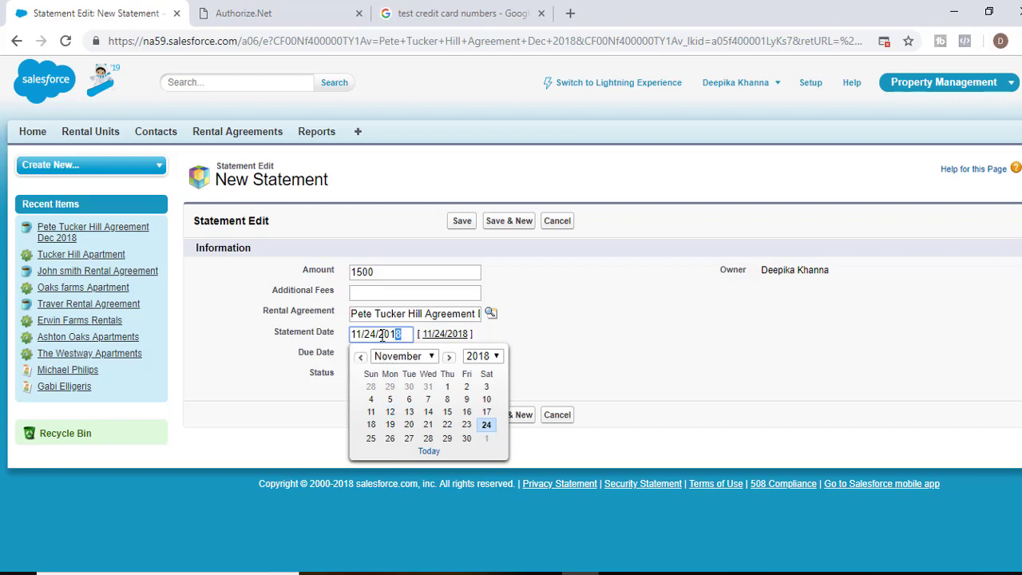
{"action": "left_click", "coordinate": [596, 363]}
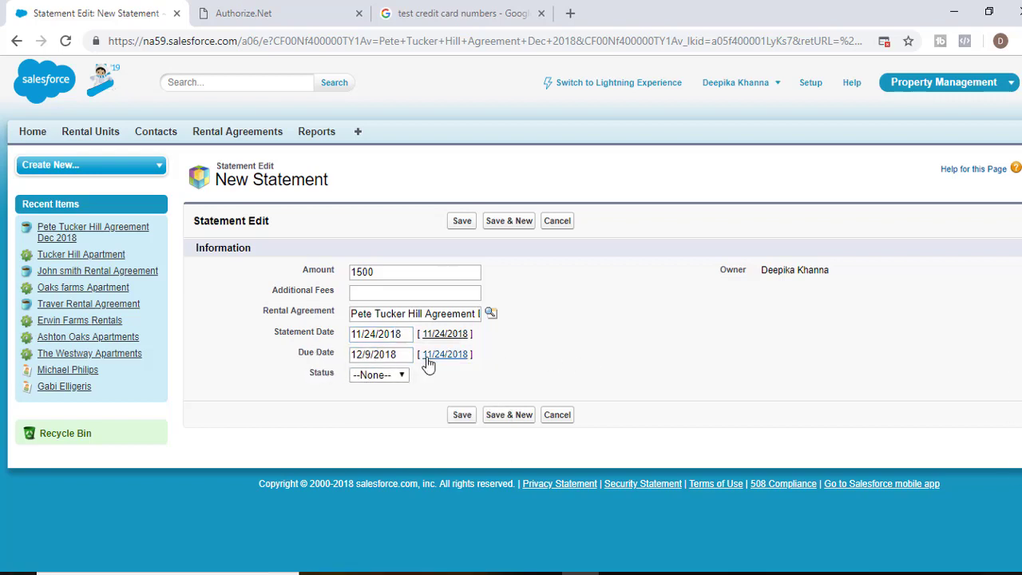
{"action": "left_click", "coordinate": [368, 379]}
{"action": "left_click", "coordinate": [370, 420]}
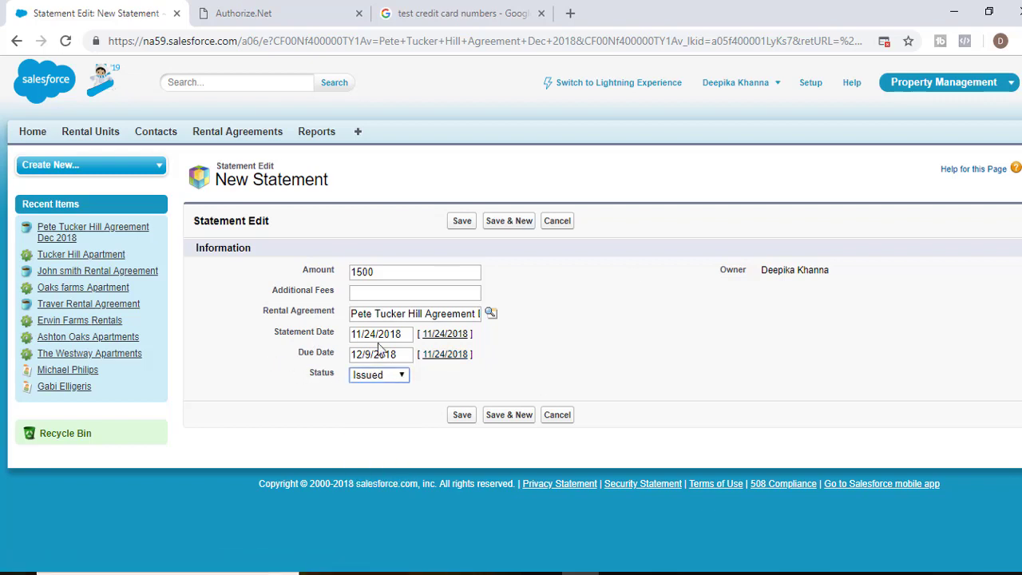
{"action": "left_click", "coordinate": [462, 222]}
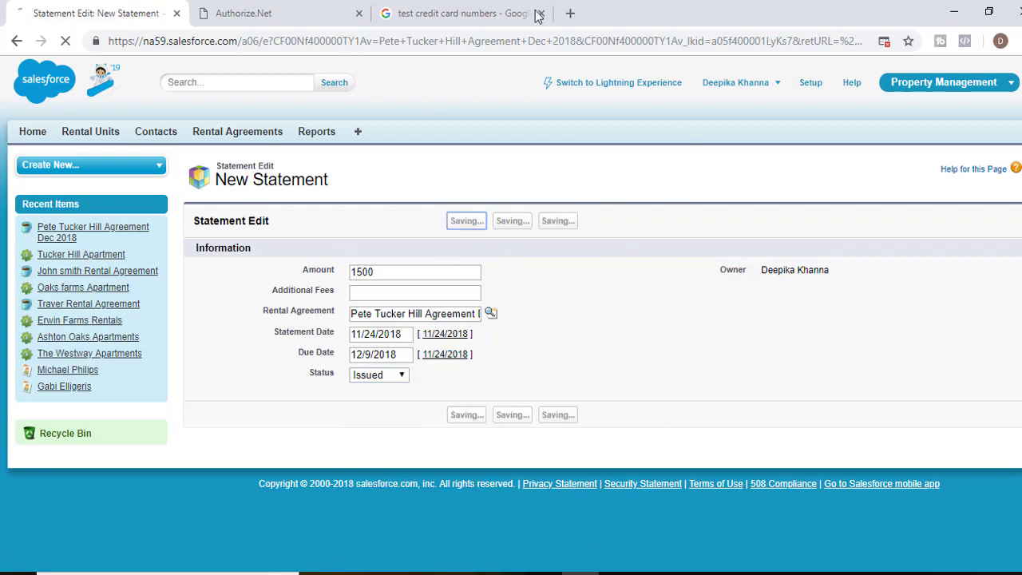
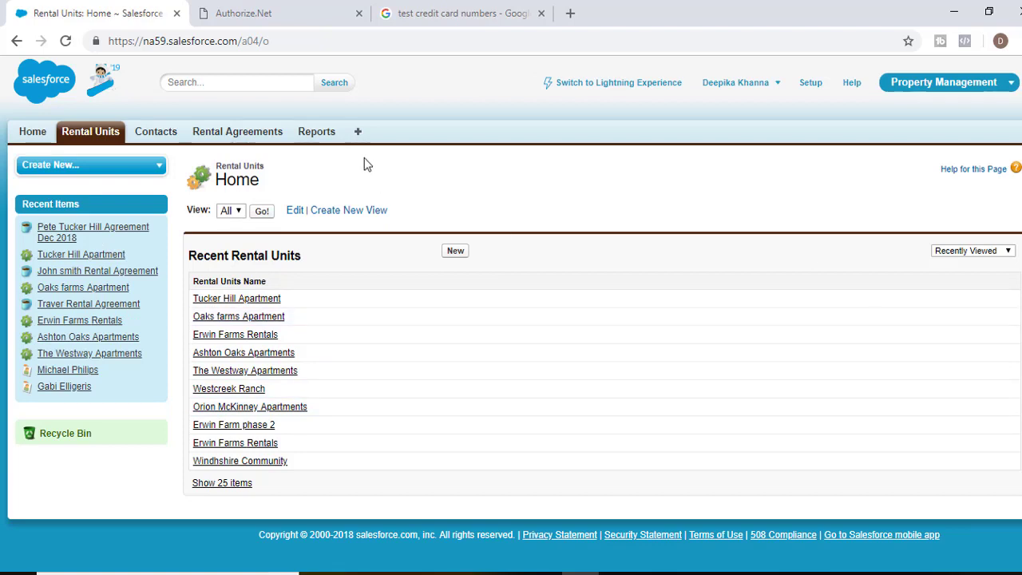
- Open Statement-0012 from the Tucker Hill rental agreement's Statements list
{"action": "left_click", "coordinate": [256, 137]}
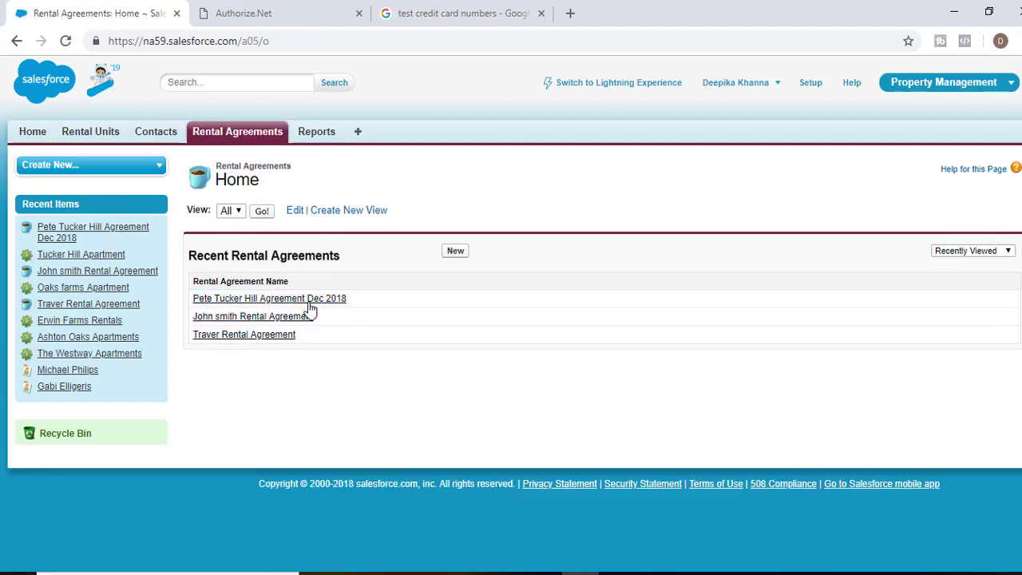
{"action": "left_click", "coordinate": [341, 300]}
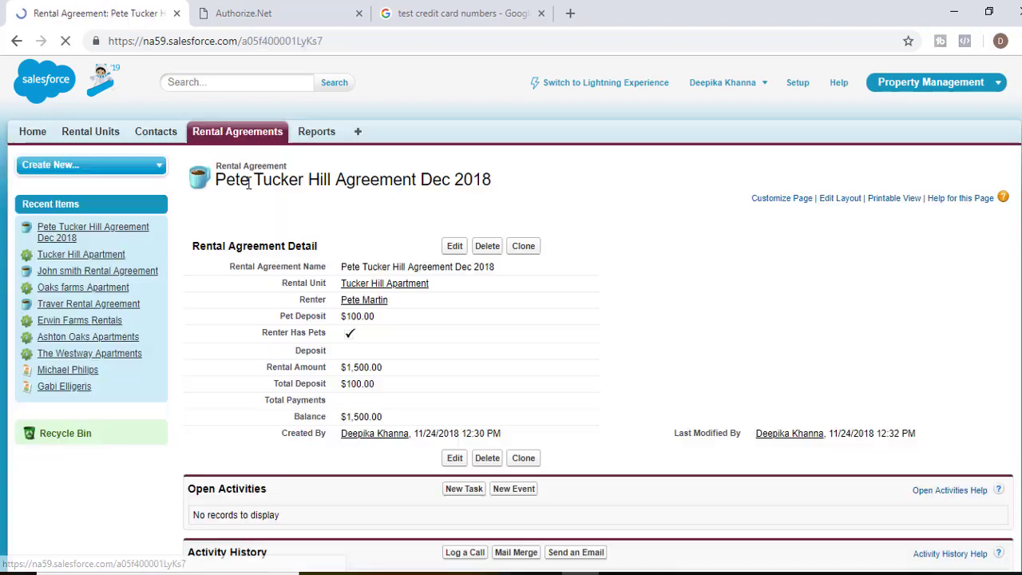
{"action": "scroll", "coordinate": [286, 402], "scroll_direction": "down", "scroll_amount": 3}
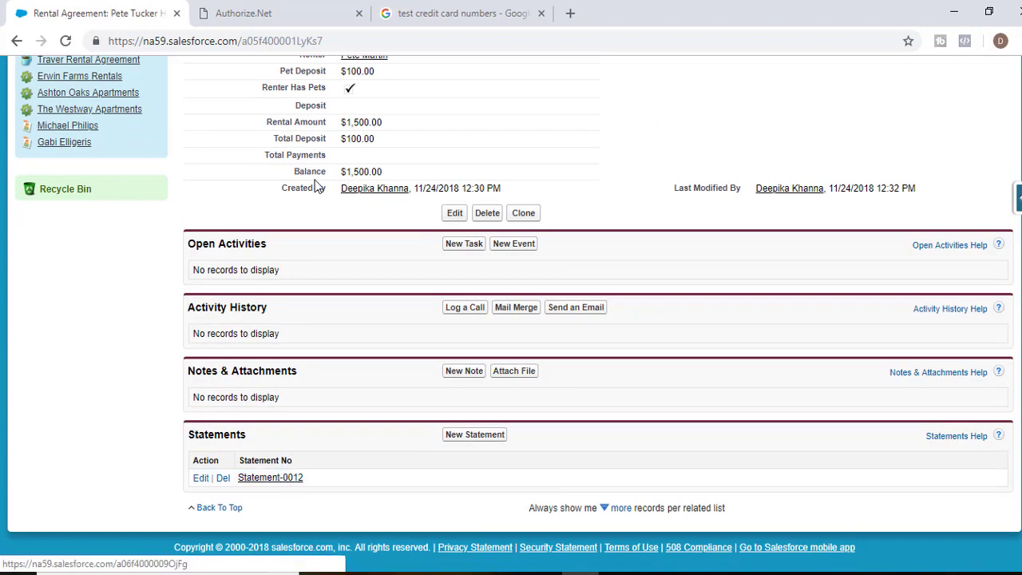
{"action": "scroll", "coordinate": [346, 141], "scroll_direction": "up", "scroll_amount": 1}
{"action": "double_click", "coordinate": [361, 200]}
{"action": "left_click_drag", "start_coordinate": [313, 217], "coordinate": [314, 215]}
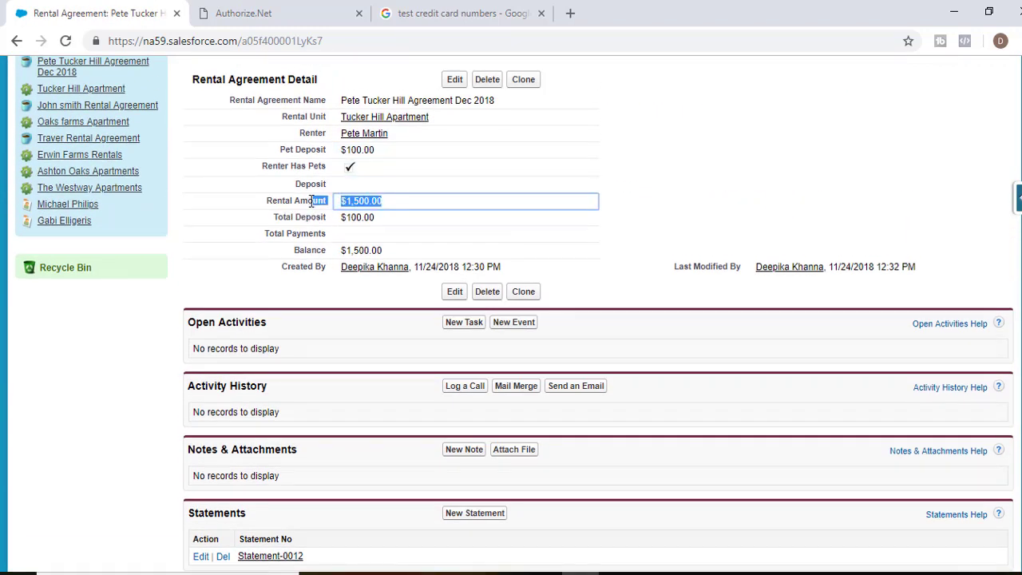
{"action": "scroll", "coordinate": [269, 331], "scroll_direction": "down", "scroll_amount": 1}
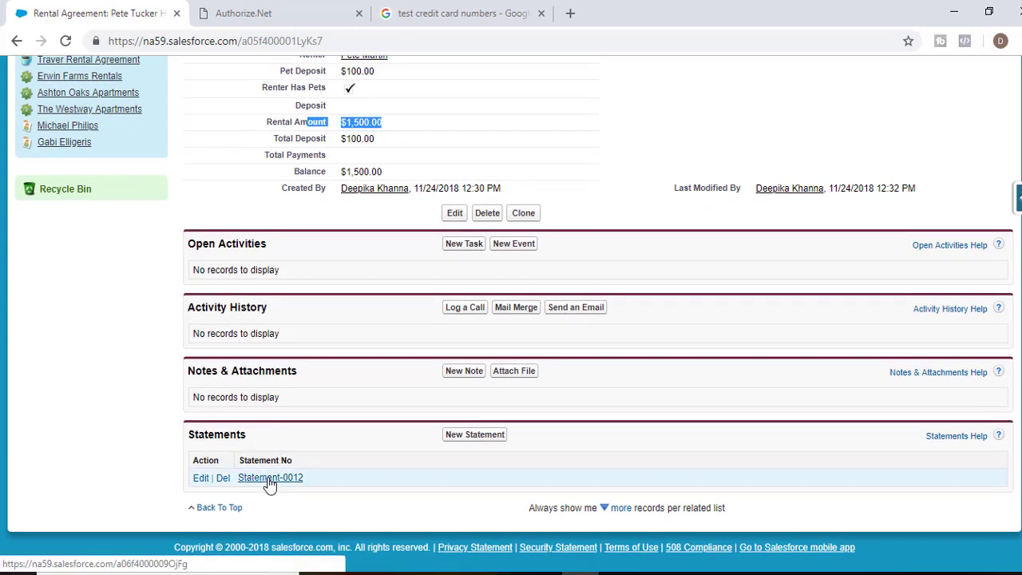
{"action": "left_click", "coordinate": [269, 480]}
{"action": "scroll", "coordinate": [399, 263], "scroll_direction": "down", "scroll_amount": 1}
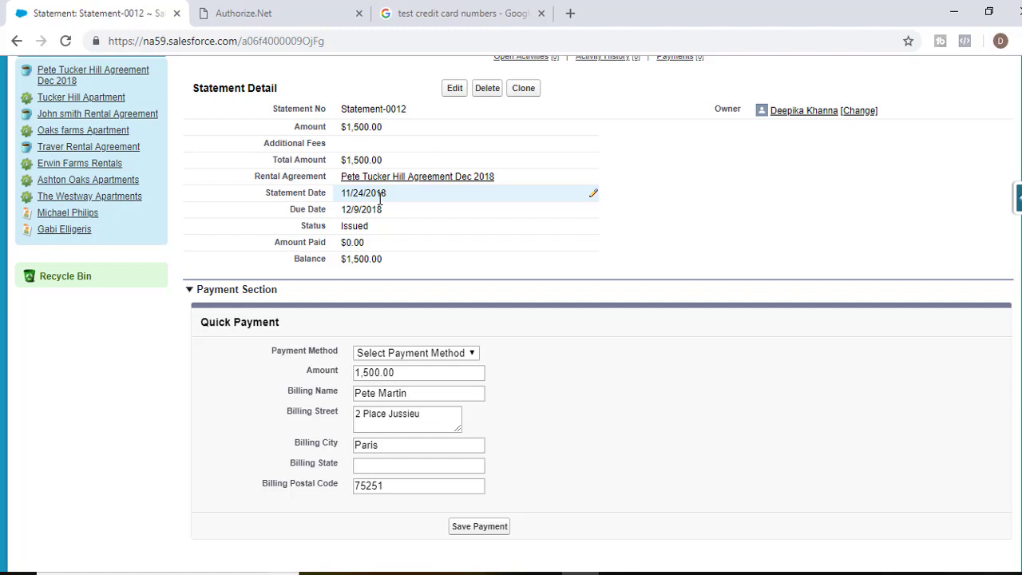
- Set the Quick Payment method to Credit Card, after briefly trying Check
{"action": "left_click", "coordinate": [433, 356]}
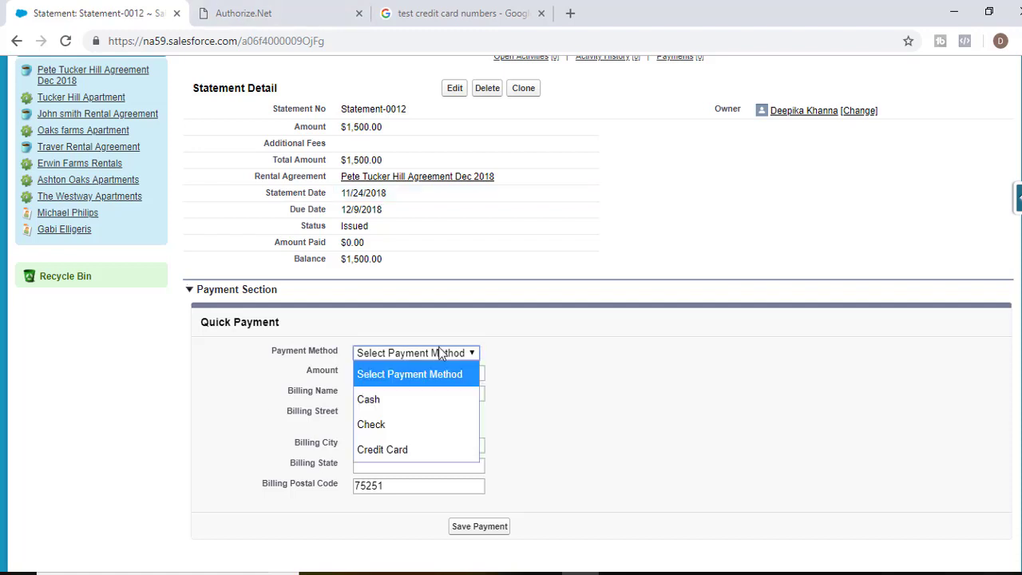
{"action": "left_click", "coordinate": [384, 431]}
{"action": "scroll", "coordinate": [333, 413], "scroll_direction": "down", "scroll_amount": 2}
{"action": "left_click_drag", "start_coordinate": [250, 357], "coordinate": [337, 360]}
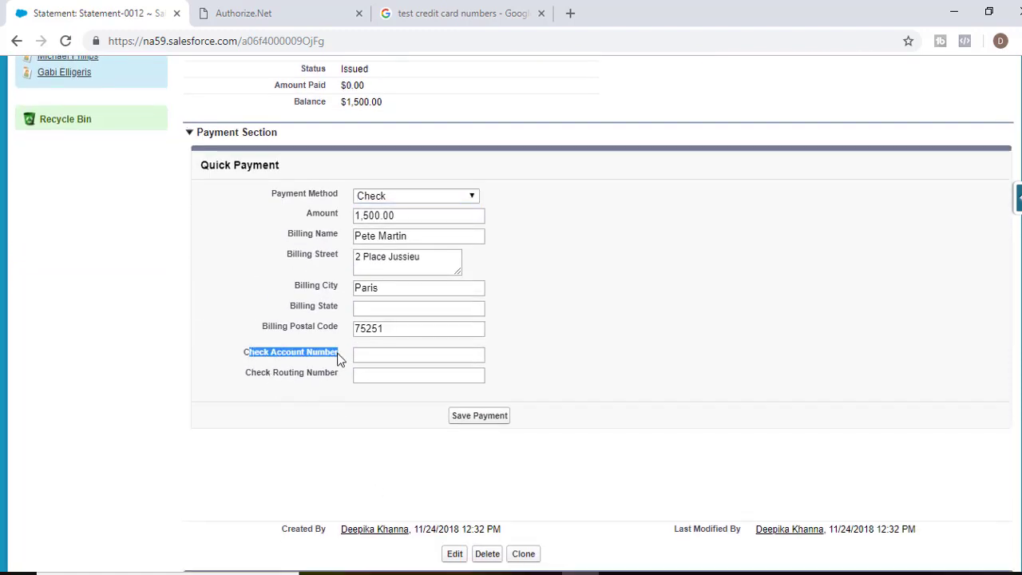
{"action": "left_click_drag", "start_coordinate": [247, 375], "coordinate": [340, 381]}
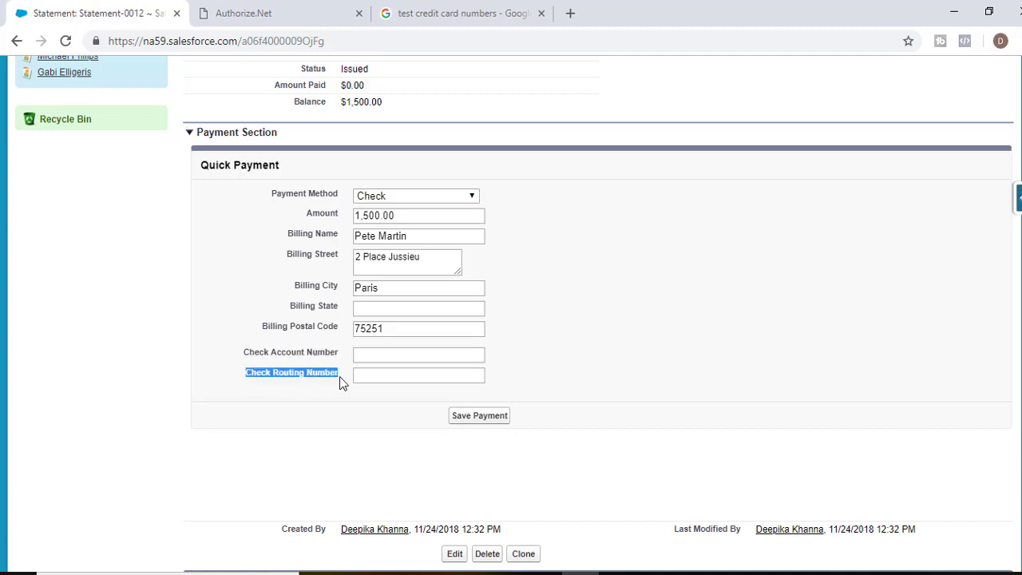
{"action": "left_click", "coordinate": [389, 196]}
{"action": "left_click", "coordinate": [401, 290]}
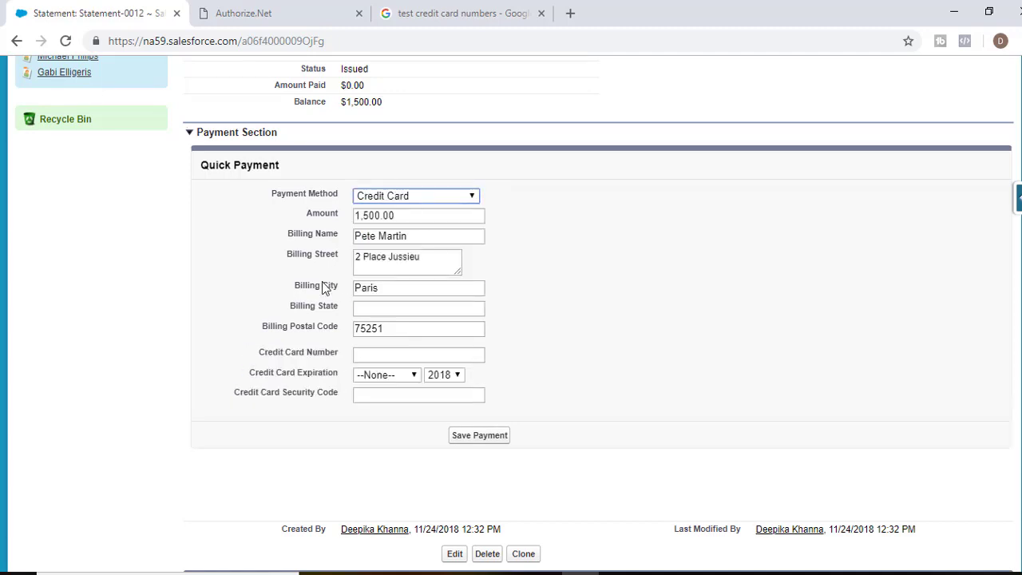
{"action": "left_click_drag", "start_coordinate": [242, 356], "coordinate": [594, 385]}
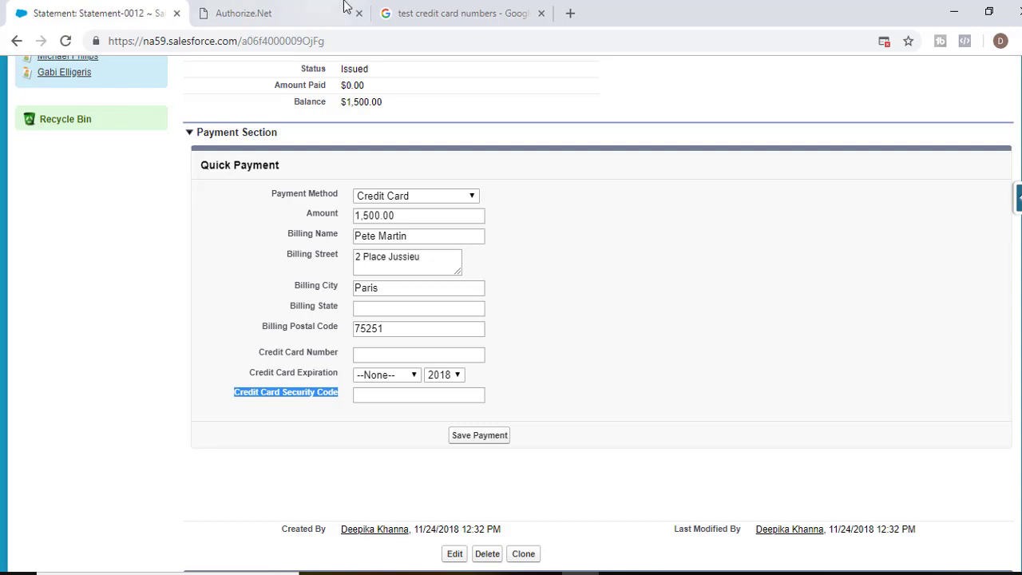
- Rerun the test credit card numbers search and open getcreditcardnumbers.com in a new tab
{"action": "left_click", "coordinate": [450, 13]}
{"action": "left_click", "coordinate": [290, 92]}
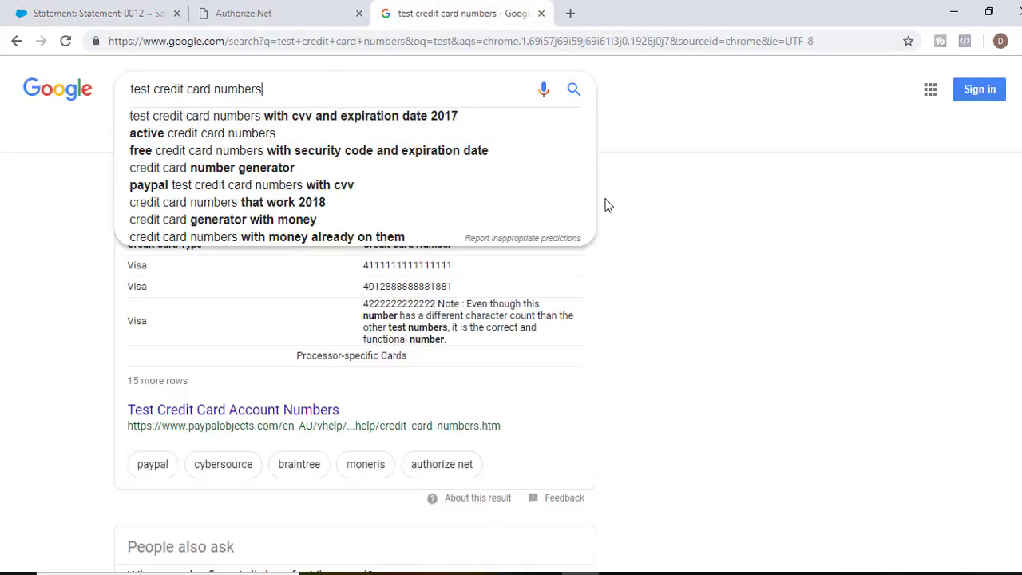
{"action": "key", "text": "Return"}
{"action": "scroll", "coordinate": [486, 464], "scroll_direction": "down", "scroll_amount": 8}
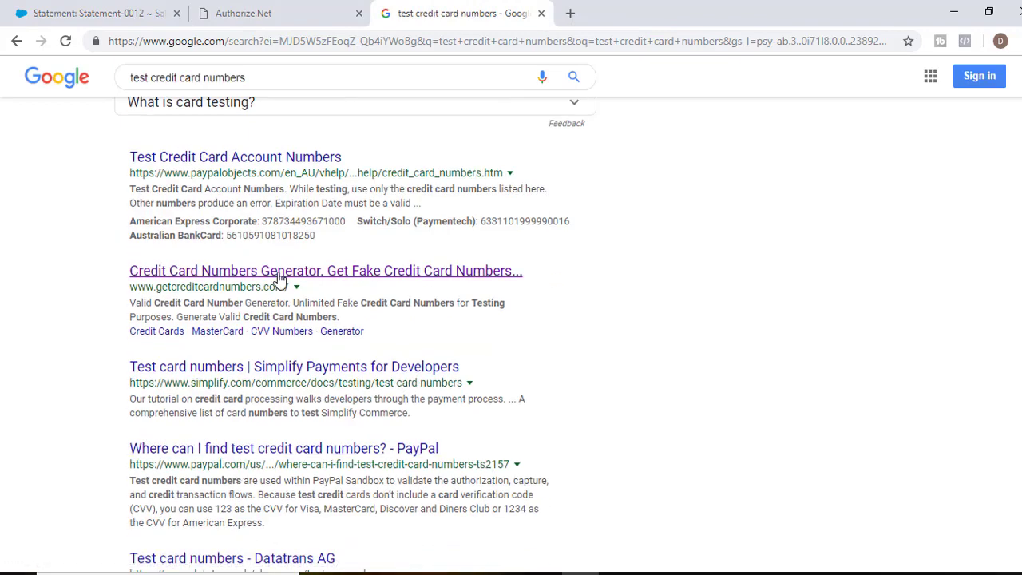
{"action": "right_click", "coordinate": [280, 271]}
{"action": "left_click", "coordinate": [337, 283]}
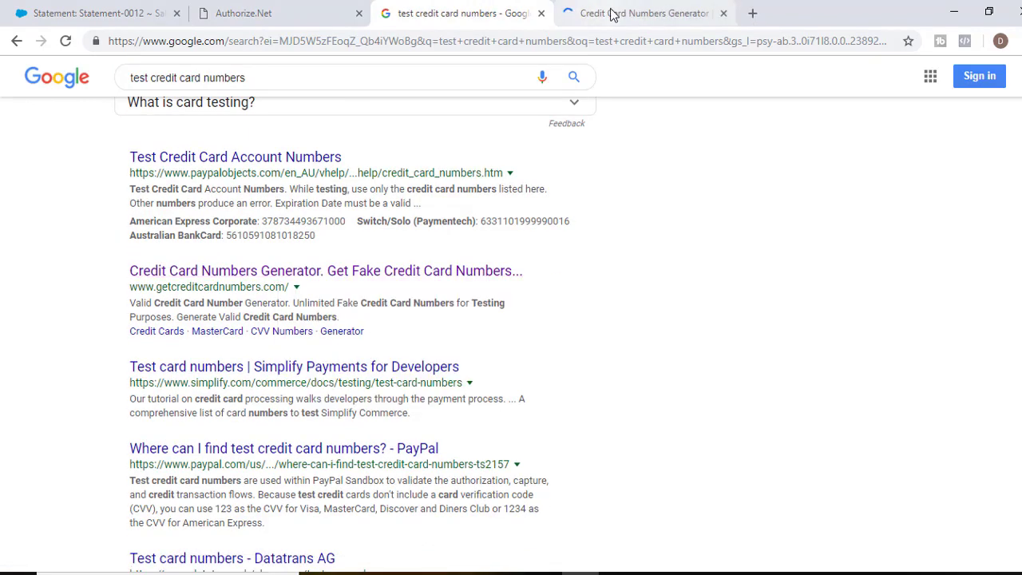
{"action": "left_click", "coordinate": [639, 13]}
- Look through the generated test card numbers, then go to the Authorize.Net sandbox
{"action": "scroll", "coordinate": [257, 477], "scroll_direction": "down", "scroll_amount": 3}
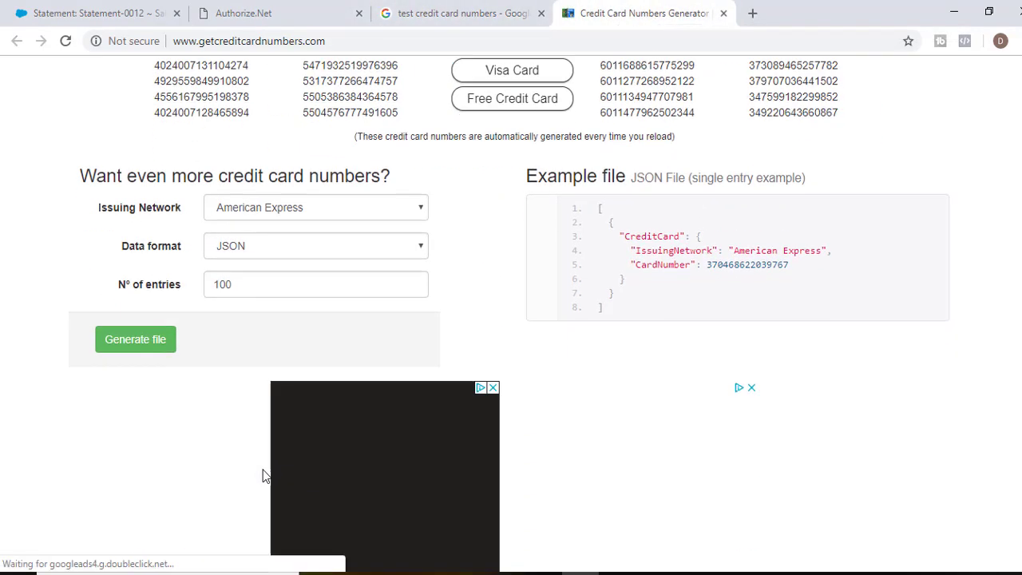
{"action": "scroll", "coordinate": [313, 324], "scroll_direction": "down", "scroll_amount": 3}
{"action": "scroll", "coordinate": [352, 375], "scroll_direction": "up", "scroll_amount": 6}
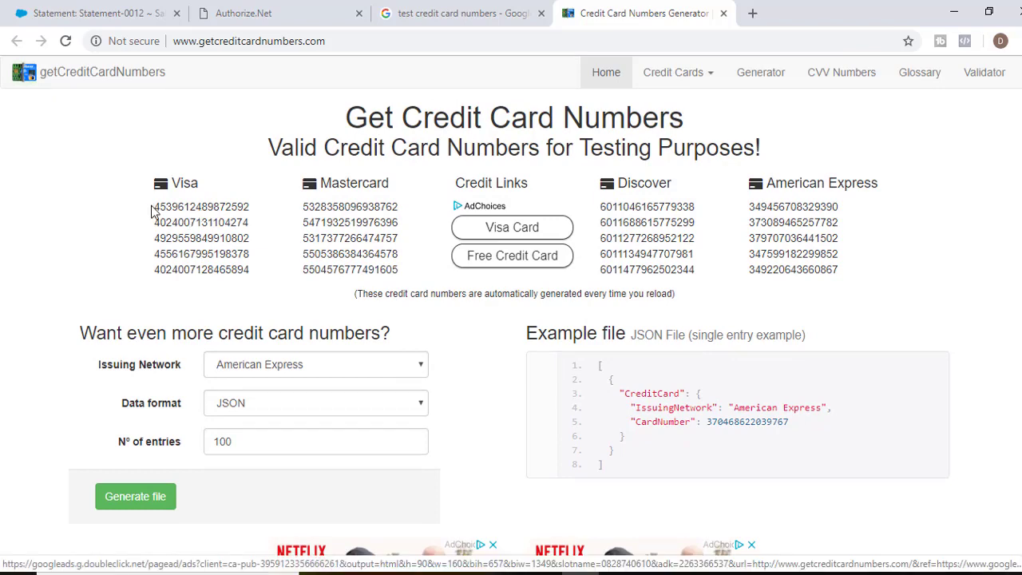
{"action": "left_click", "coordinate": [244, 14]}
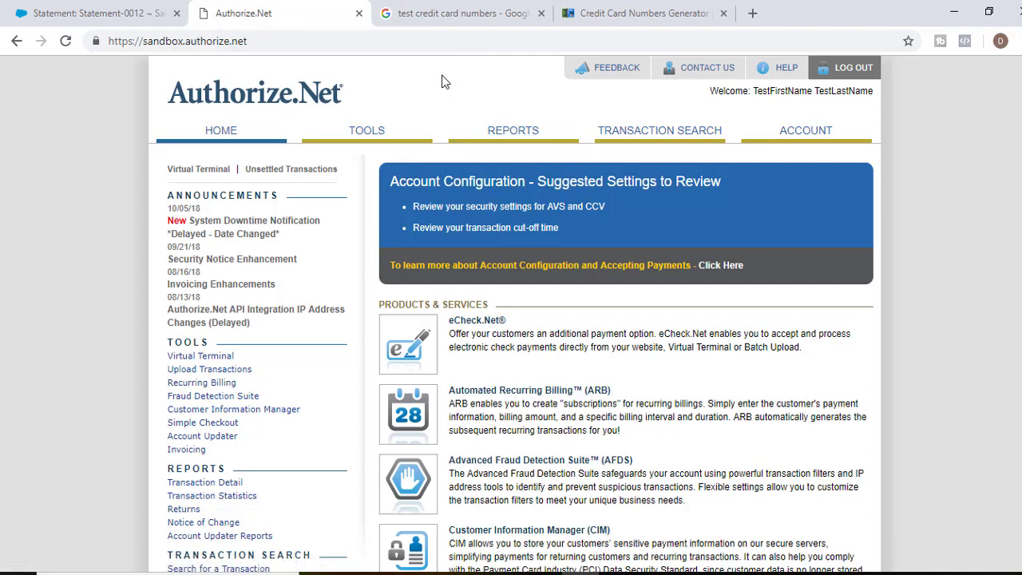
- Autofill the billing city, state and postal code from a saved address
{"action": "left_click", "coordinate": [120, 13]}
{"action": "scroll", "coordinate": [372, 360], "scroll_direction": "down", "scroll_amount": 2}
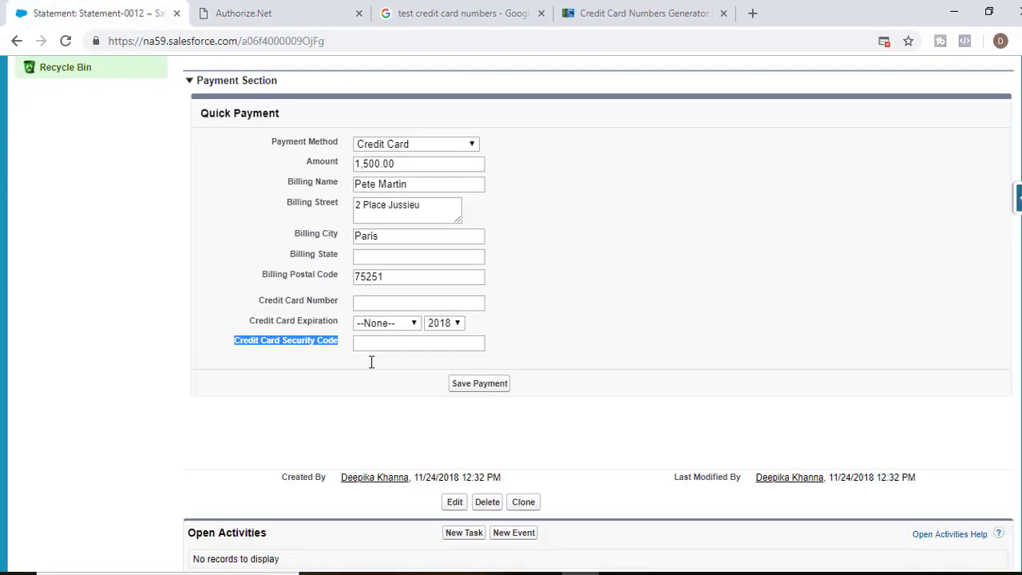
{"action": "left_click_drag", "start_coordinate": [422, 159], "coordinate": [321, 158]}
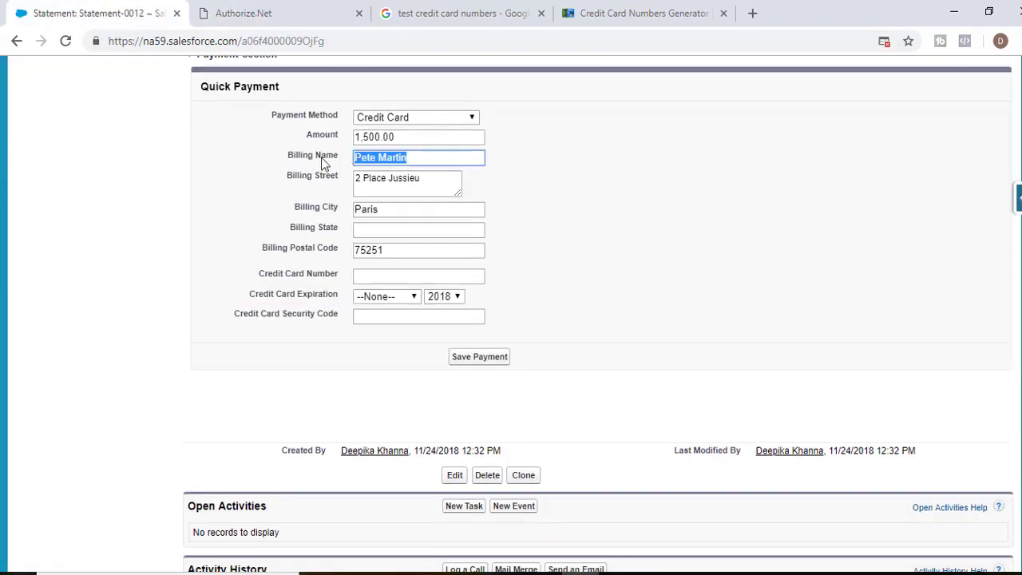
{"action": "scroll", "coordinate": [347, 228], "scroll_direction": "up", "scroll_amount": 1}
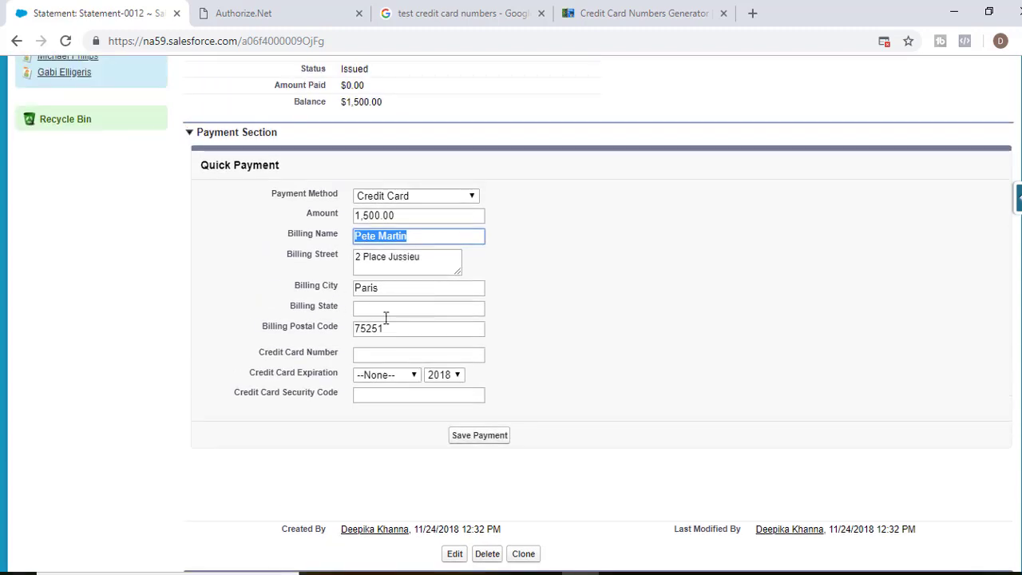
{"action": "scroll", "coordinate": [388, 317], "scroll_direction": "down", "scroll_amount": 1}
{"action": "left_click", "coordinate": [387, 296]}
{"action": "left_click", "coordinate": [357, 256]}
{"action": "left_click", "coordinate": [373, 230]}
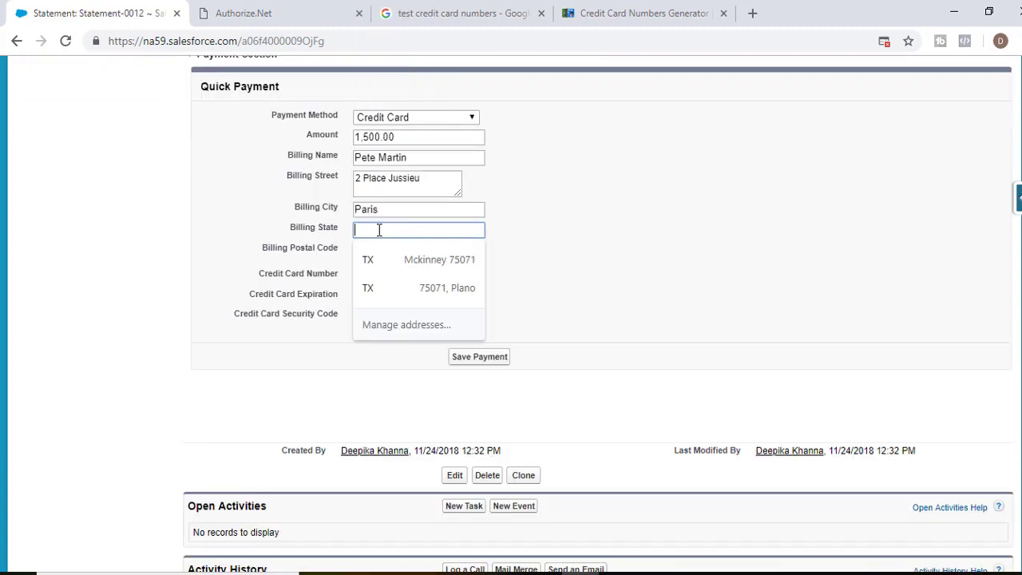
{"action": "left_click", "coordinate": [415, 258]}
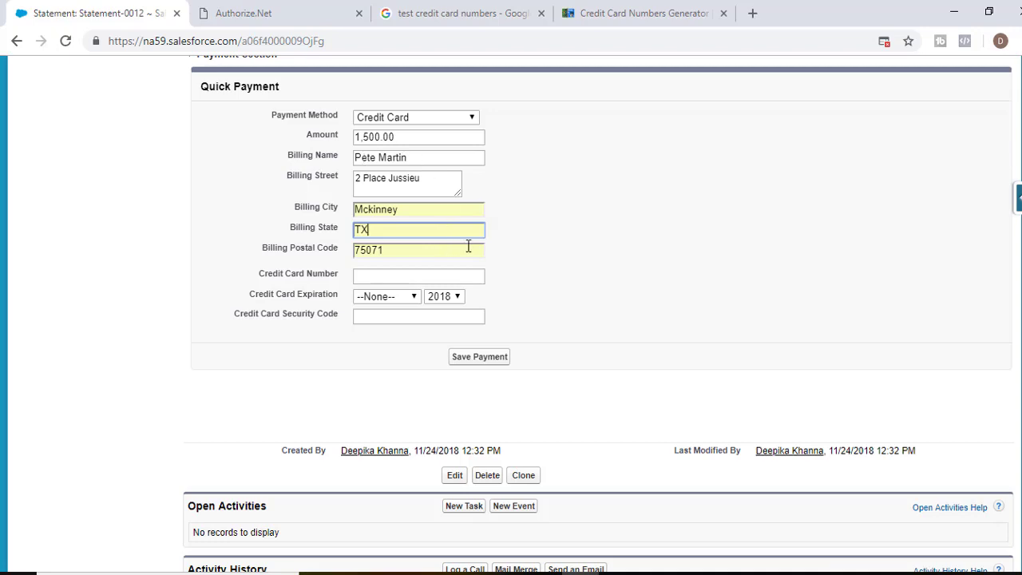
- Copy the first Visa test card number from the generator into the card number field
{"action": "left_click", "coordinate": [384, 278]}
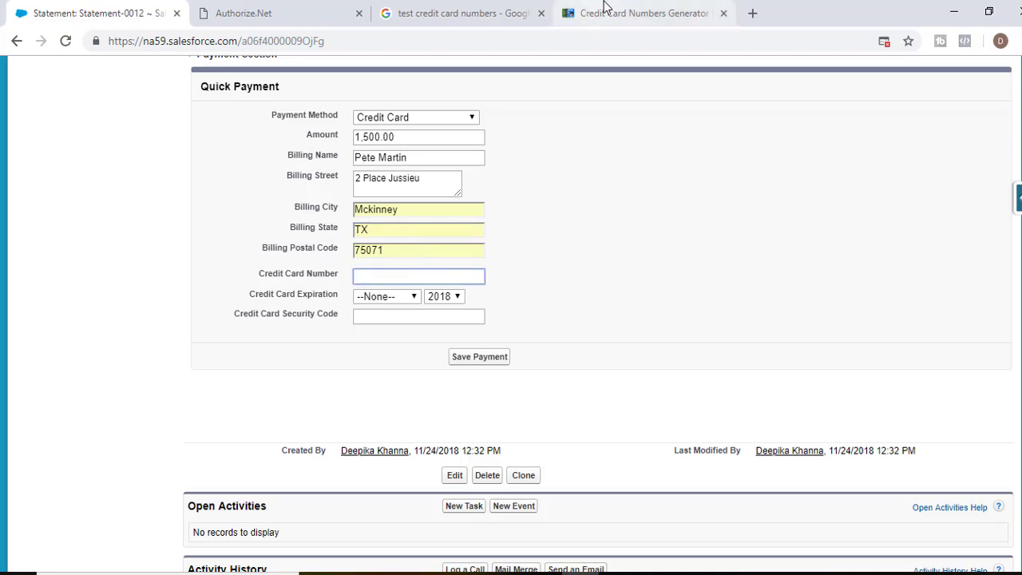
{"action": "left_click", "coordinate": [604, 11]}
{"action": "double_click", "coordinate": [211, 209]}
{"action": "right_click", "coordinate": [212, 207]}
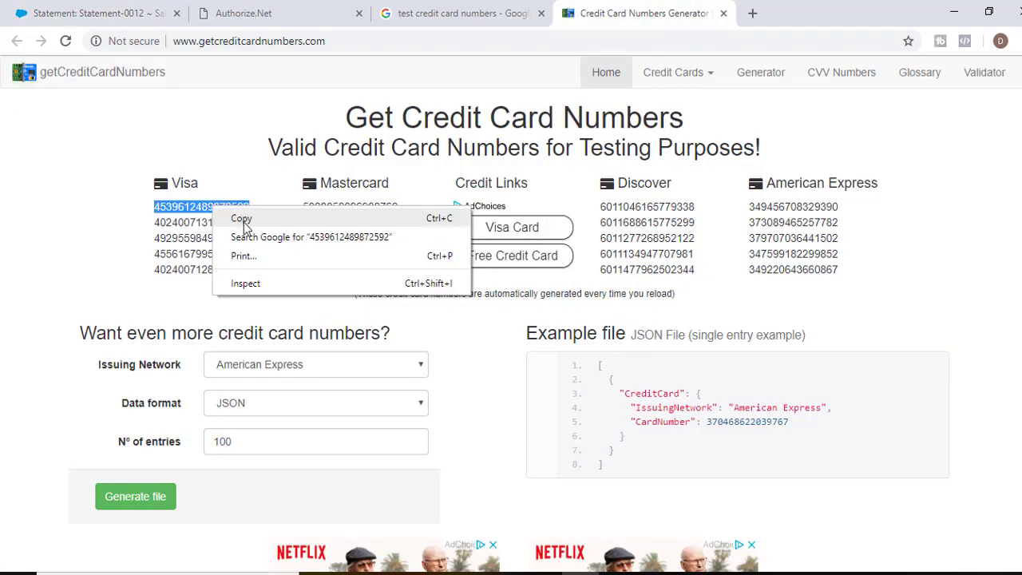
{"action": "left_click", "coordinate": [244, 217]}
{"action": "left_click", "coordinate": [96, 12]}
{"action": "right_click", "coordinate": [356, 276]}
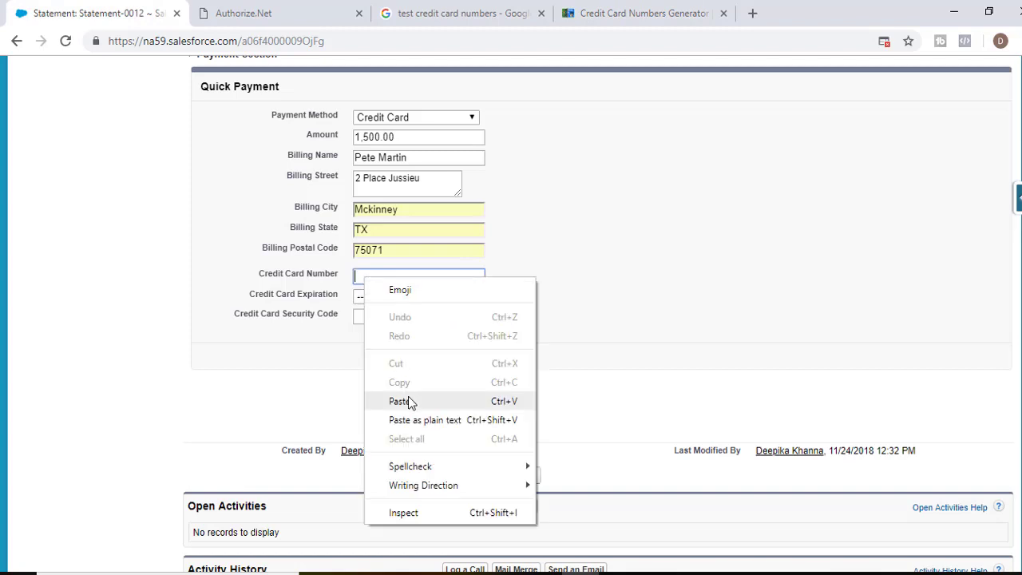
{"action": "left_click", "coordinate": [408, 402]}
- Set the card expiration to November 2020 and enter the security code
{"action": "left_click", "coordinate": [389, 316]}
{"action": "left_click", "coordinate": [395, 301]}
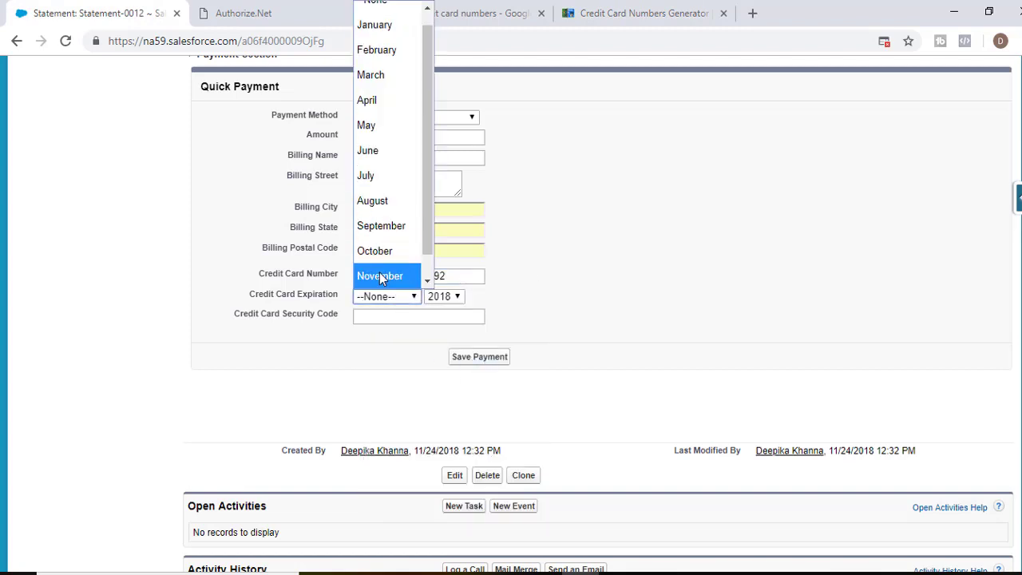
{"action": "left_click", "coordinate": [388, 276]}
{"action": "left_click", "coordinate": [443, 298]}
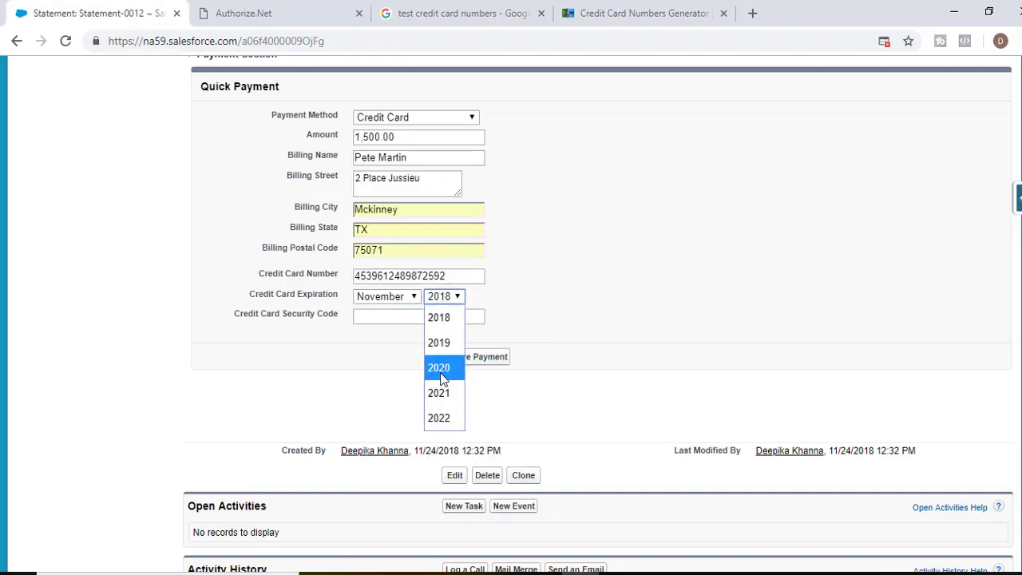
{"action": "left_click", "coordinate": [440, 365]}
{"action": "left_click", "coordinate": [395, 317]}
{"action": "type", "text": "12"}
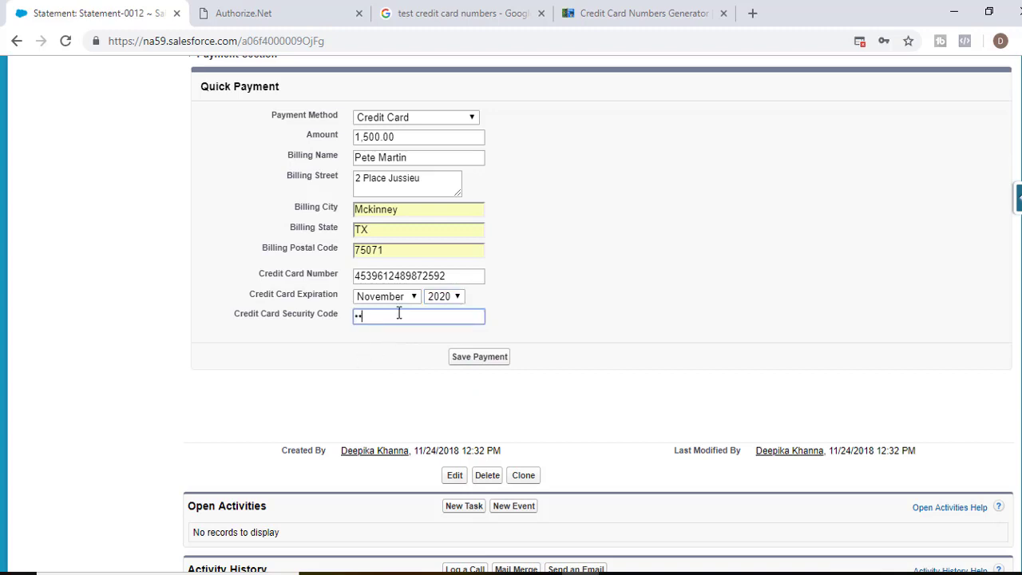
{"action": "type", "text": "3"}
- Submit the $1,500.00 credit card payment and confirm the Payment Successful message
{"action": "scroll", "coordinate": [399, 313], "scroll_direction": "up", "scroll_amount": 2}
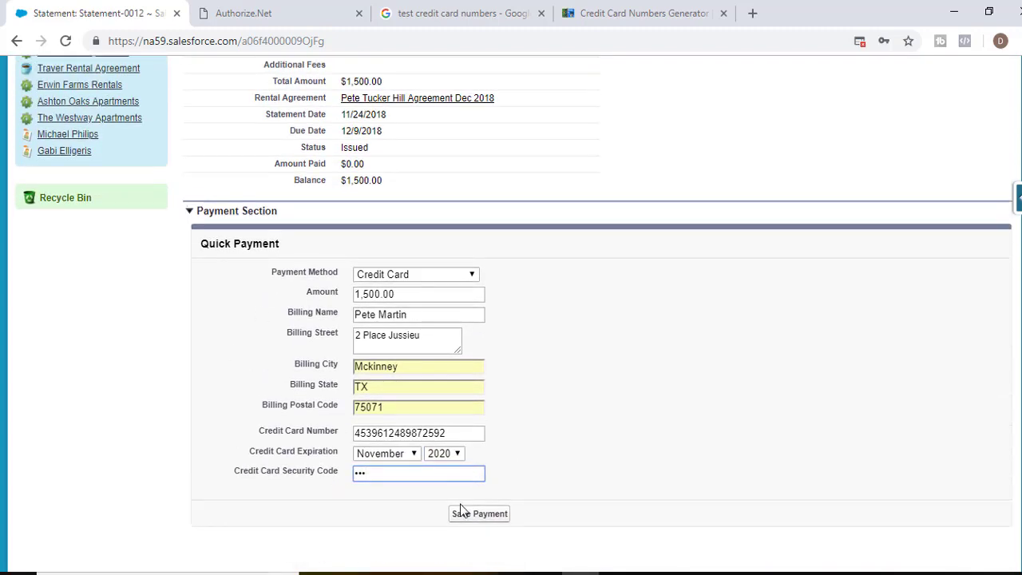
{"action": "left_click", "coordinate": [465, 517]}
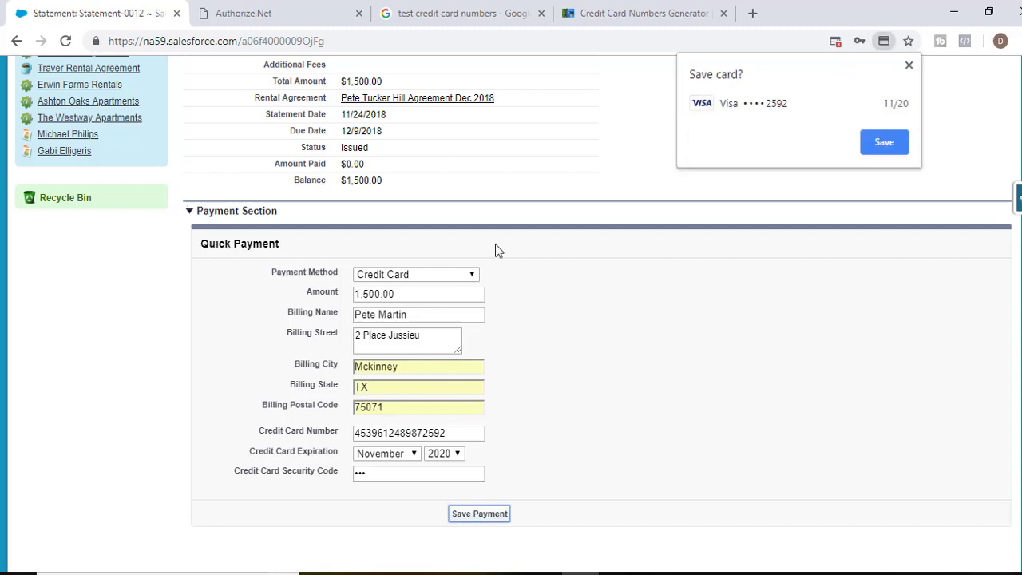
{"action": "left_click", "coordinate": [909, 66]}
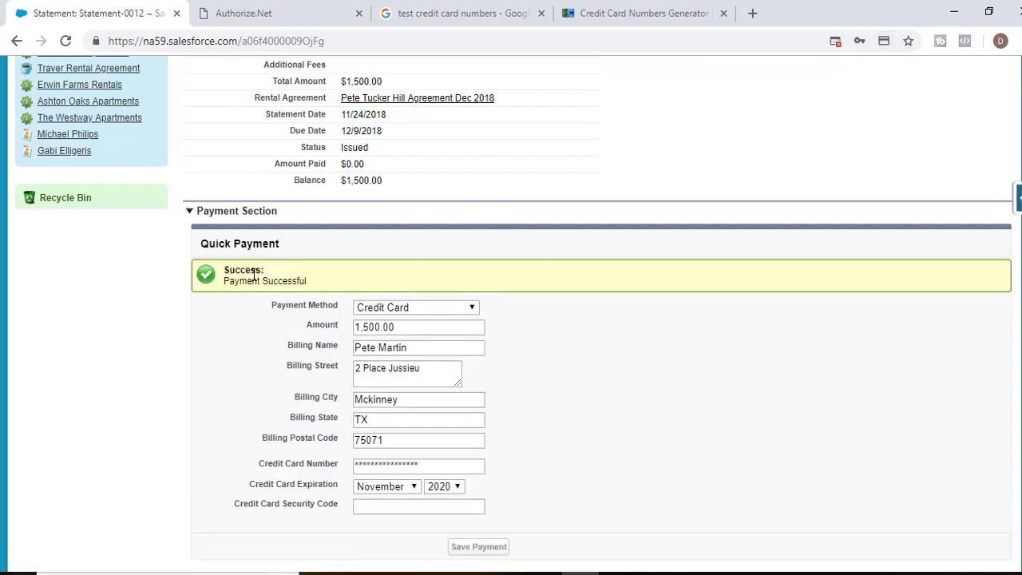
{"action": "triple_click", "coordinate": [229, 266]}
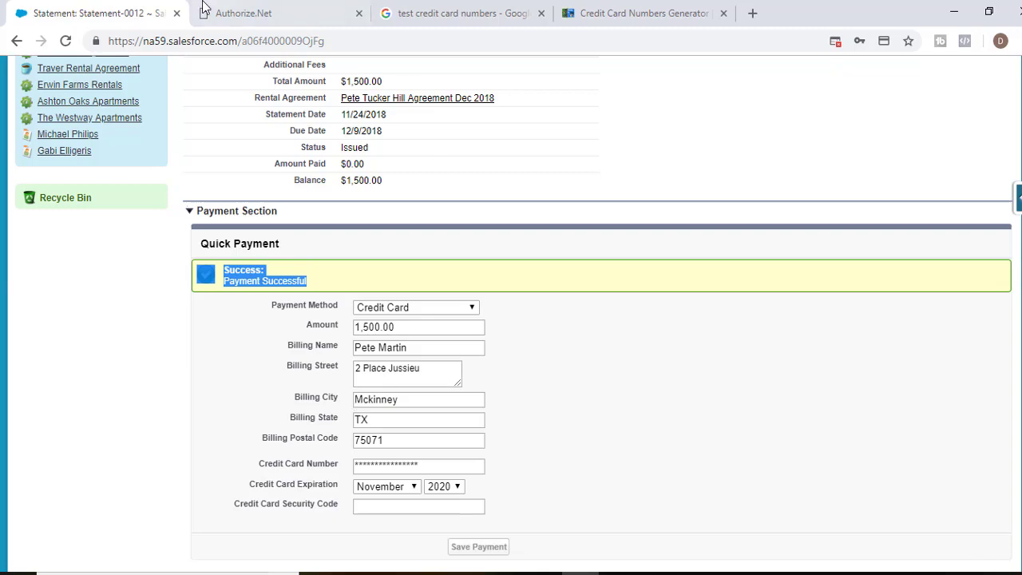
{"action": "left_click", "coordinate": [257, 13]}
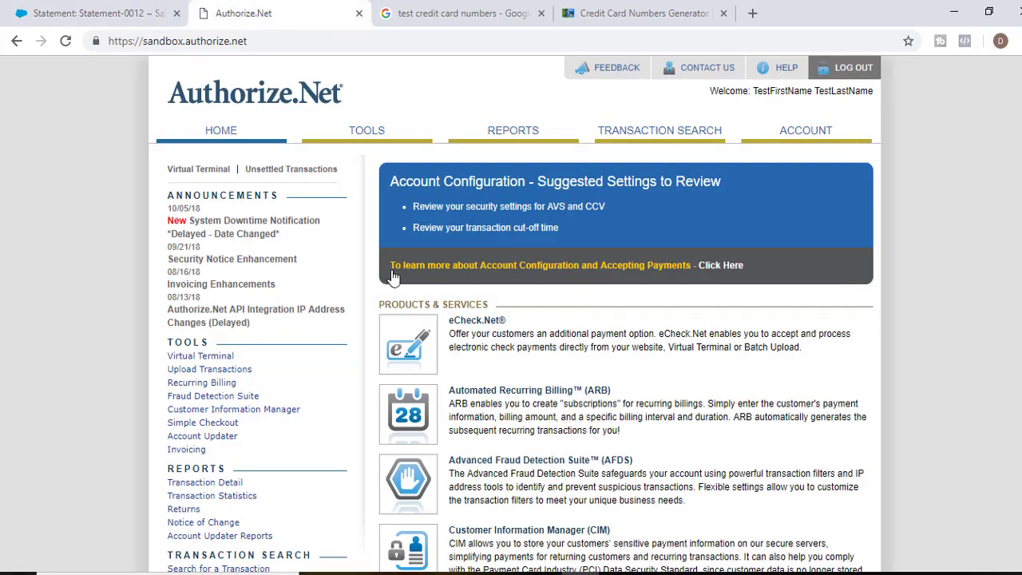
- List Authorize.Net unsettled transactions and verify the newest row's customer, Visa card digits and USD 1,500.00 amount
{"action": "left_click", "coordinate": [661, 136]}
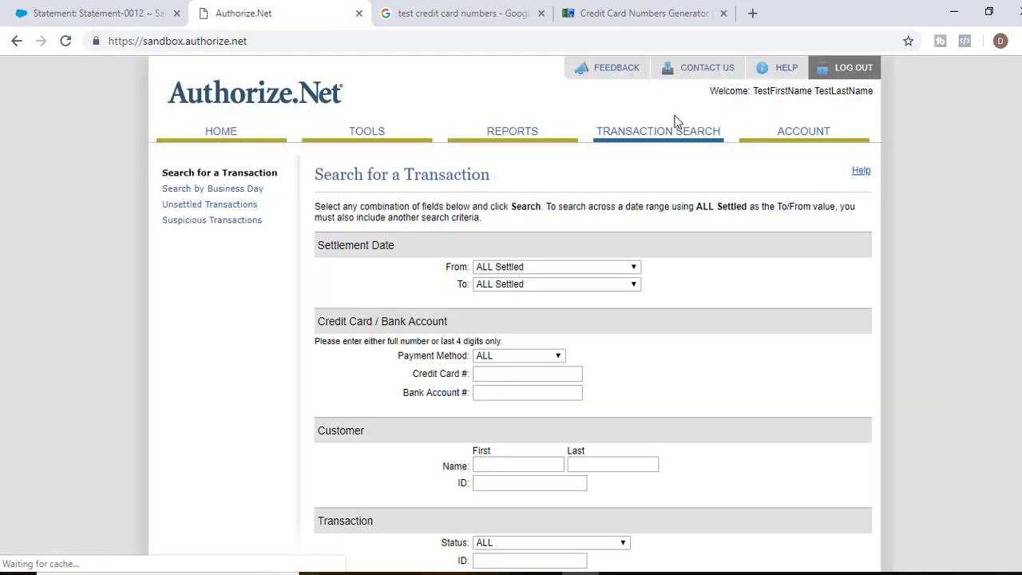
{"action": "left_click", "coordinate": [220, 206]}
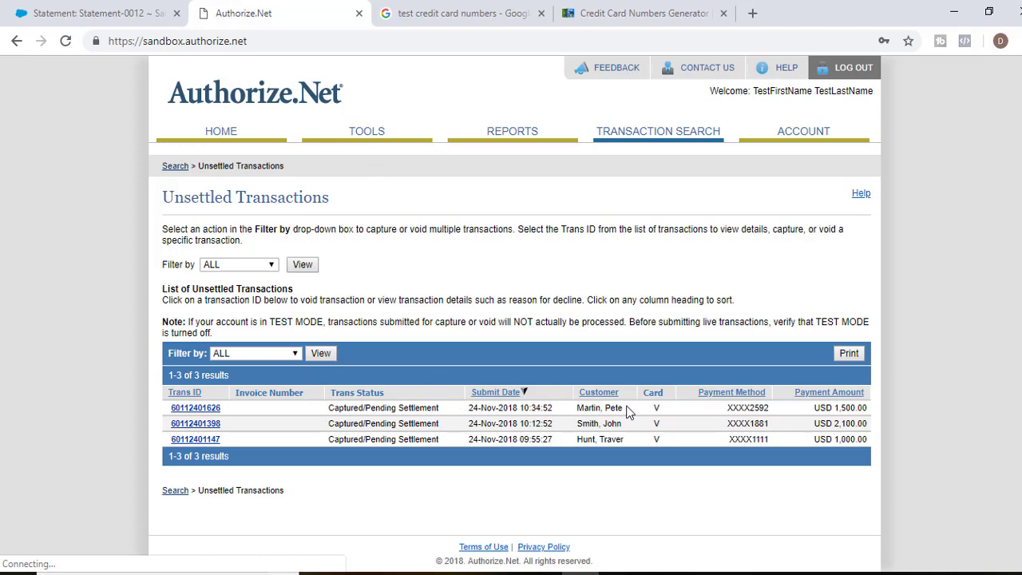
{"action": "left_click_drag", "start_coordinate": [580, 409], "coordinate": [585, 409]}
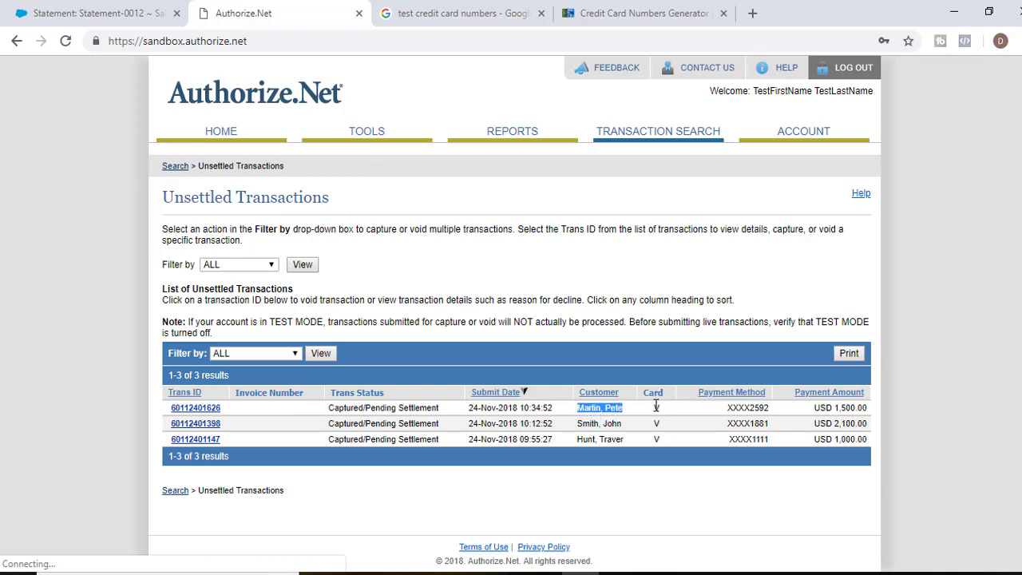
{"action": "left_click_drag", "start_coordinate": [770, 409], "coordinate": [748, 409]}
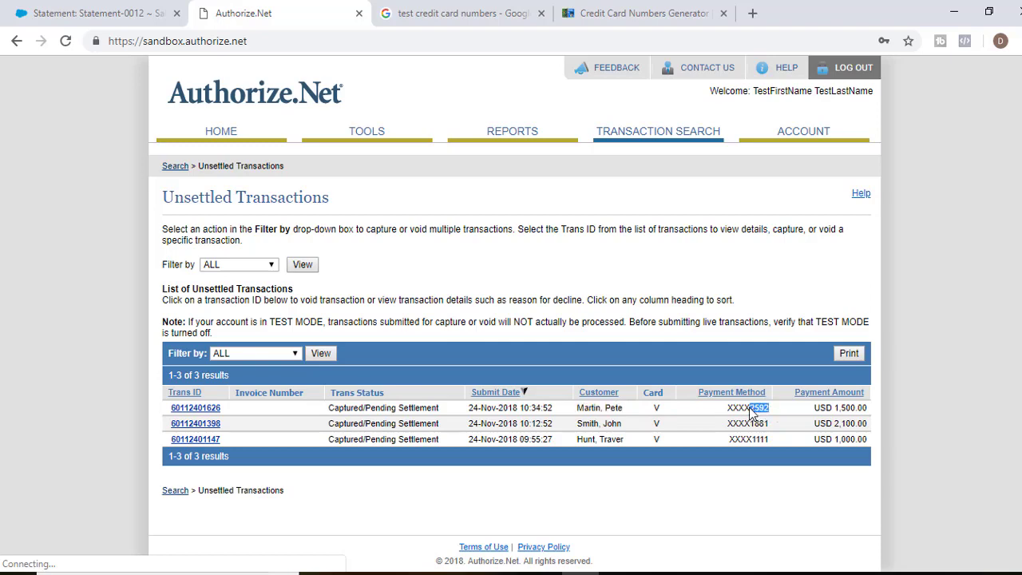
{"action": "left_click", "coordinate": [644, 13]}
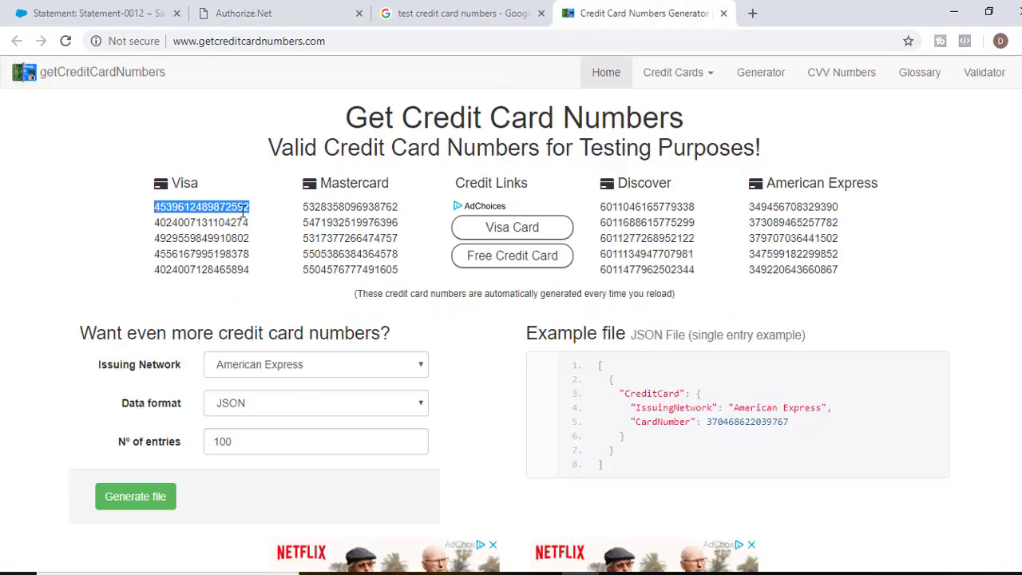
{"action": "left_click", "coordinate": [295, 8]}
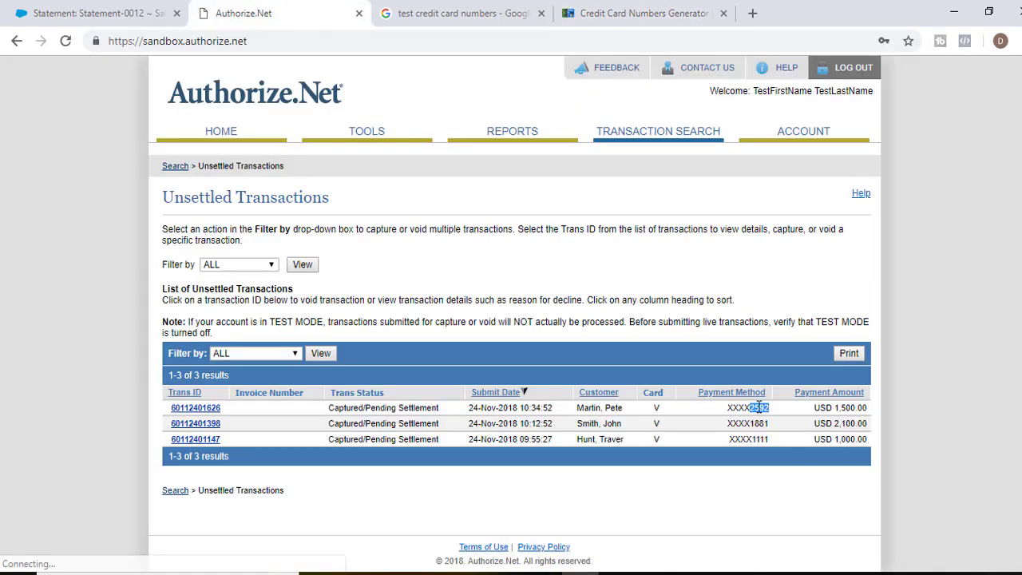
{"action": "left_click_drag", "start_coordinate": [813, 409], "coordinate": [868, 408]}
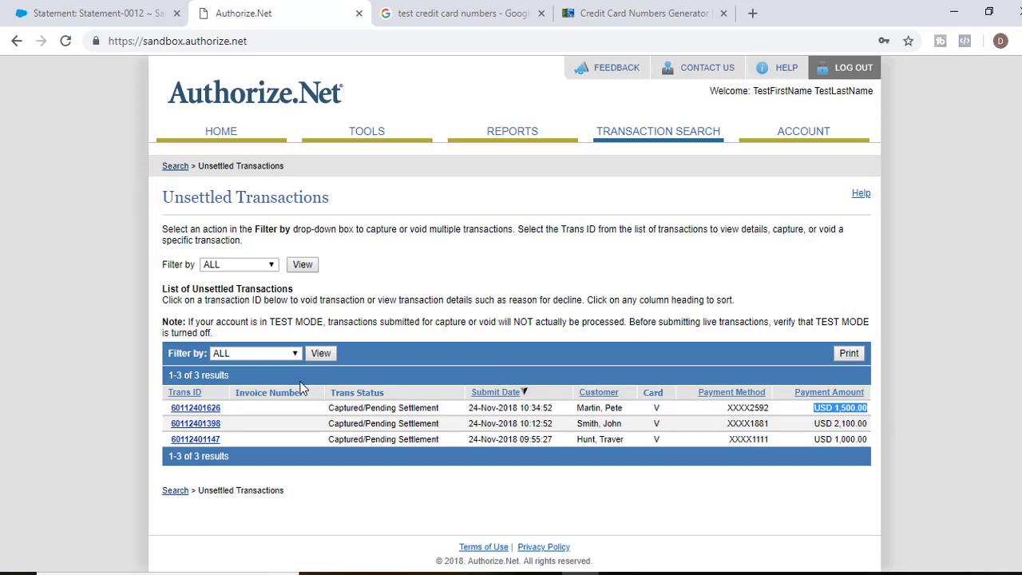
{"action": "key", "text": "ctrl+Page_Up"}
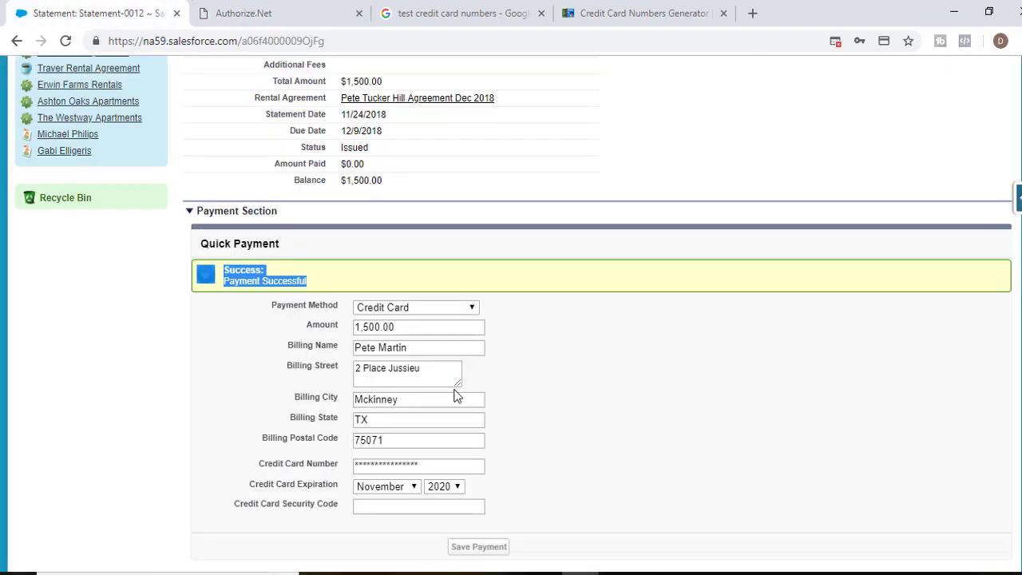
- Reload Statement-0012 and open the new $1,500.00 payment from its Payments list
{"action": "scroll", "coordinate": [458, 421], "scroll_direction": "down", "scroll_amount": 2}
{"action": "scroll", "coordinate": [458, 421], "scroll_direction": "down", "scroll_amount": 2}
{"action": "left_click", "coordinate": [304, 44]}
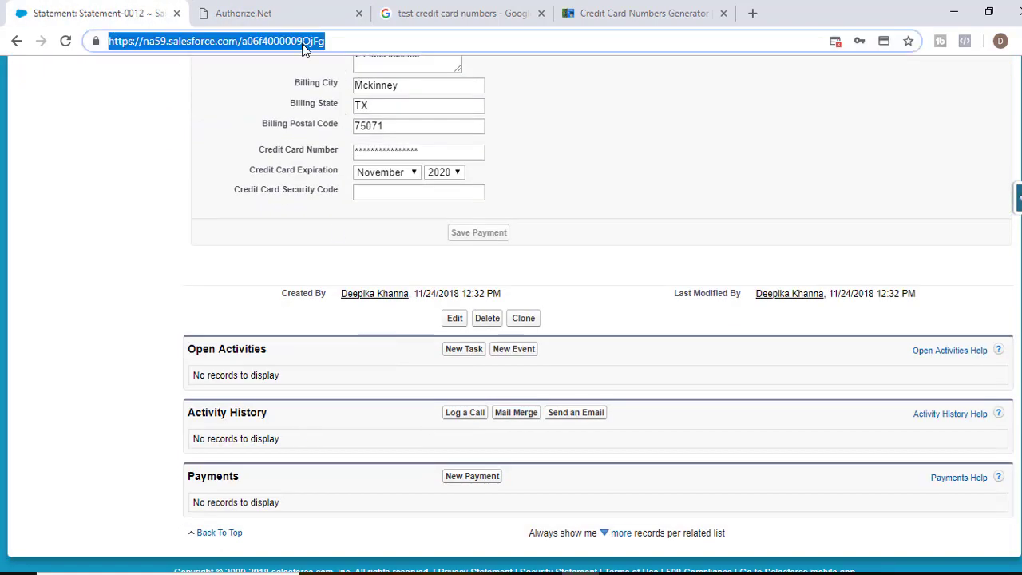
{"action": "key", "text": "Return"}
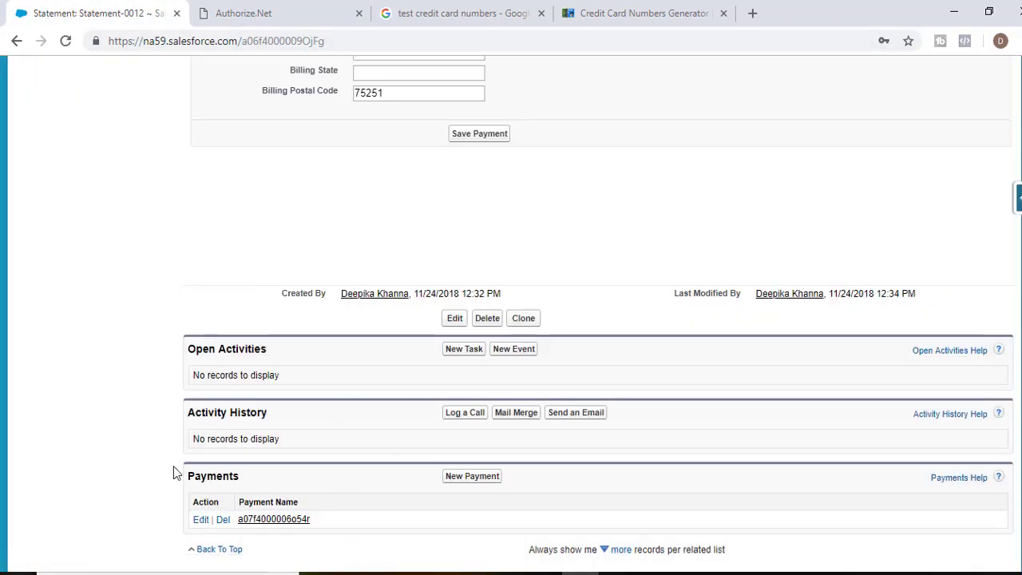
{"action": "scroll", "coordinate": [369, 325], "scroll_direction": "up", "scroll_amount": 2}
{"action": "left_click_drag", "start_coordinate": [422, 157], "coordinate": [353, 157]}
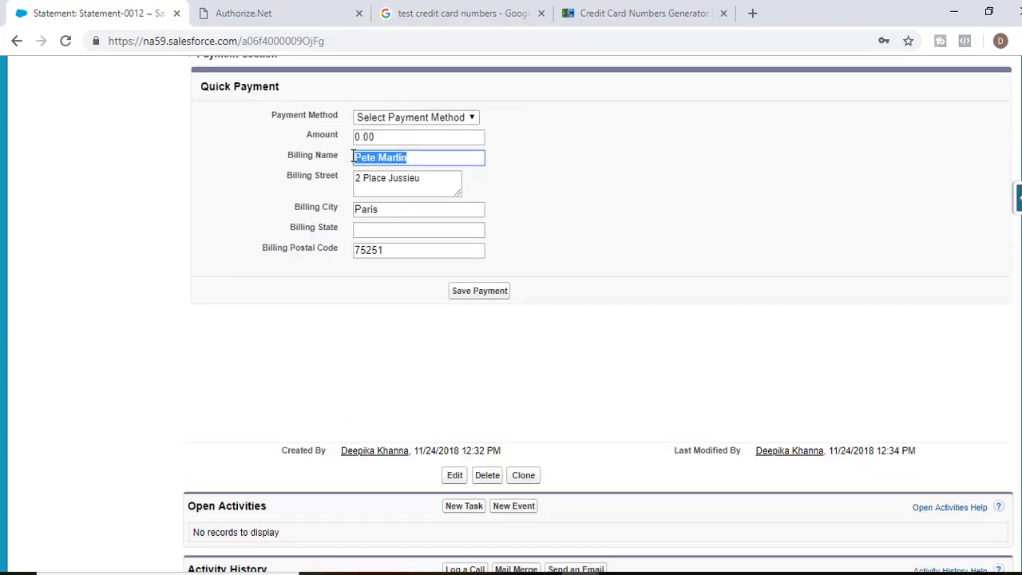
{"action": "scroll", "coordinate": [323, 324], "scroll_direction": "down", "scroll_amount": 1}
{"action": "scroll", "coordinate": [324, 376], "scroll_direction": "down", "scroll_amount": 2}
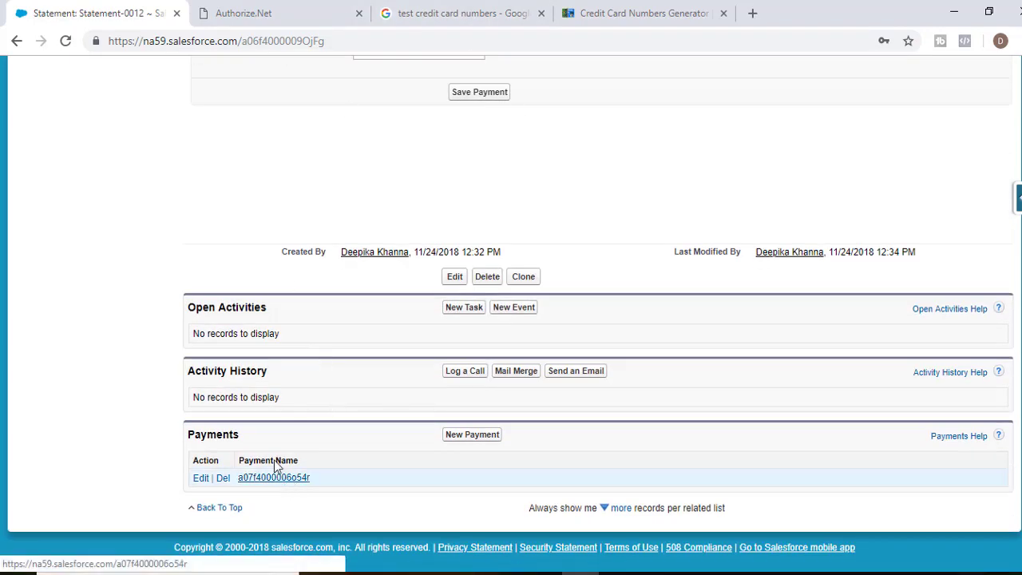
{"action": "left_click_drag", "start_coordinate": [244, 436], "coordinate": [187, 435]}
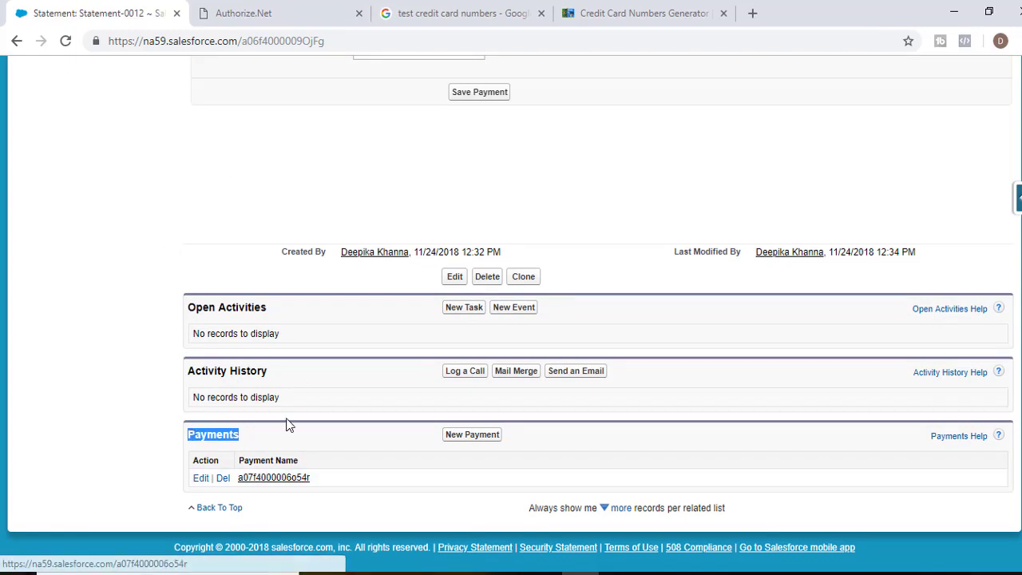
{"action": "left_click", "coordinate": [268, 480]}
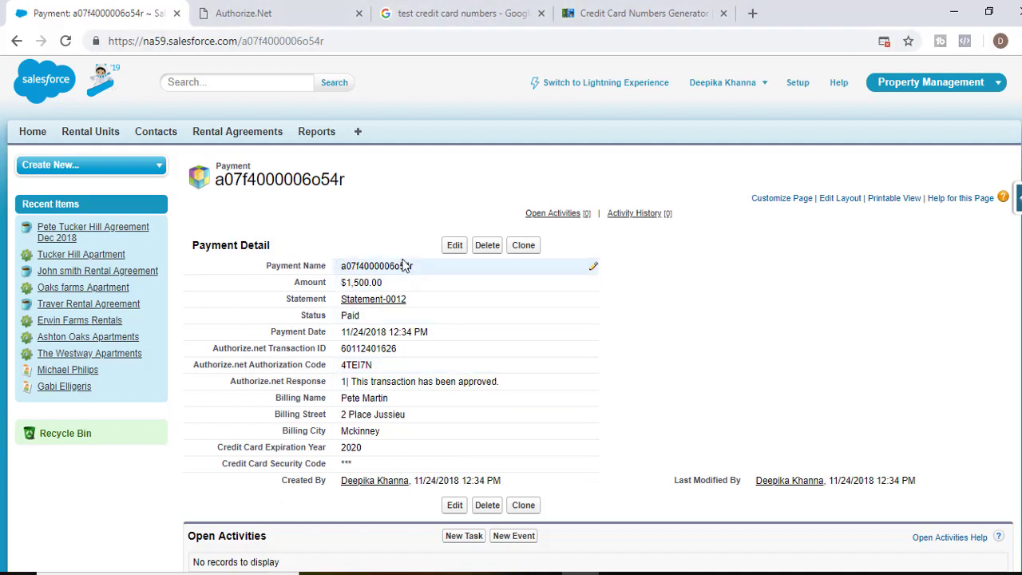
- Match the payment's Authorize.net transaction ID against the newest Authorize.Net transaction and check the approved response
{"action": "left_click_drag", "start_coordinate": [218, 351], "coordinate": [365, 352]}
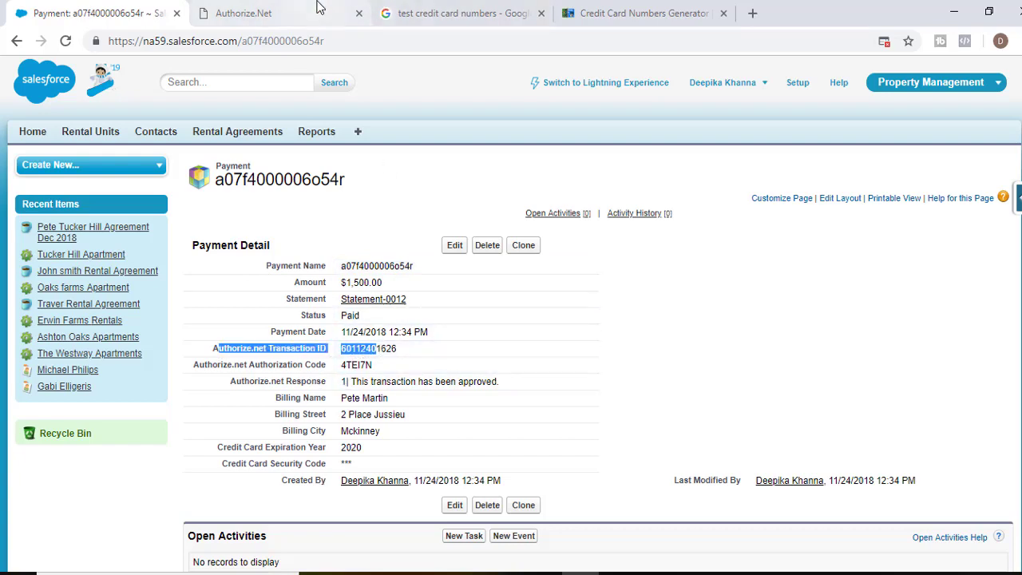
{"action": "left_click", "coordinate": [244, 13]}
{"action": "left_click_drag", "start_coordinate": [222, 408], "coordinate": [170, 408]}
{"action": "left_click", "coordinate": [101, 6]}
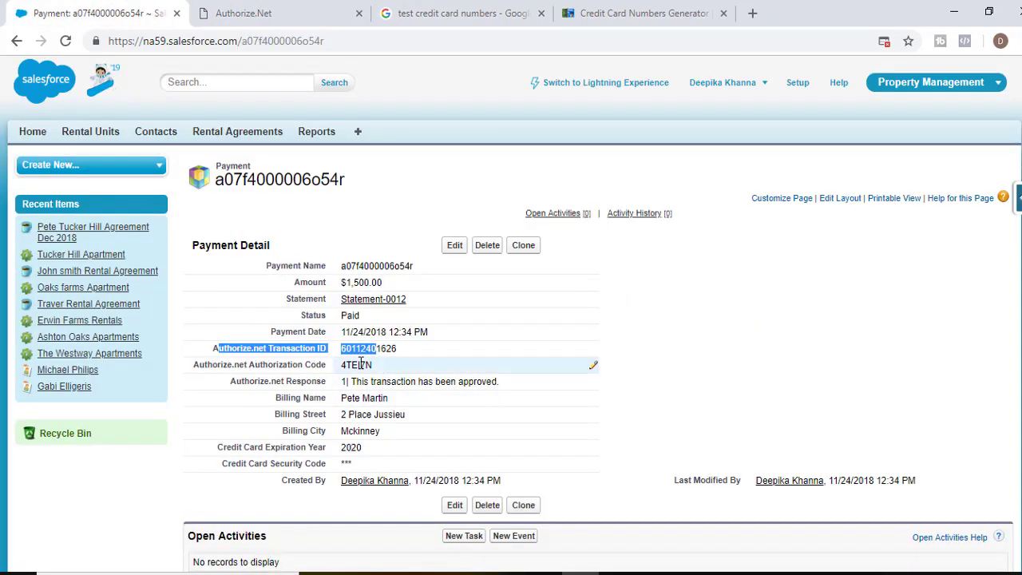
{"action": "left_click_drag", "start_coordinate": [229, 381], "coordinate": [490, 391]}
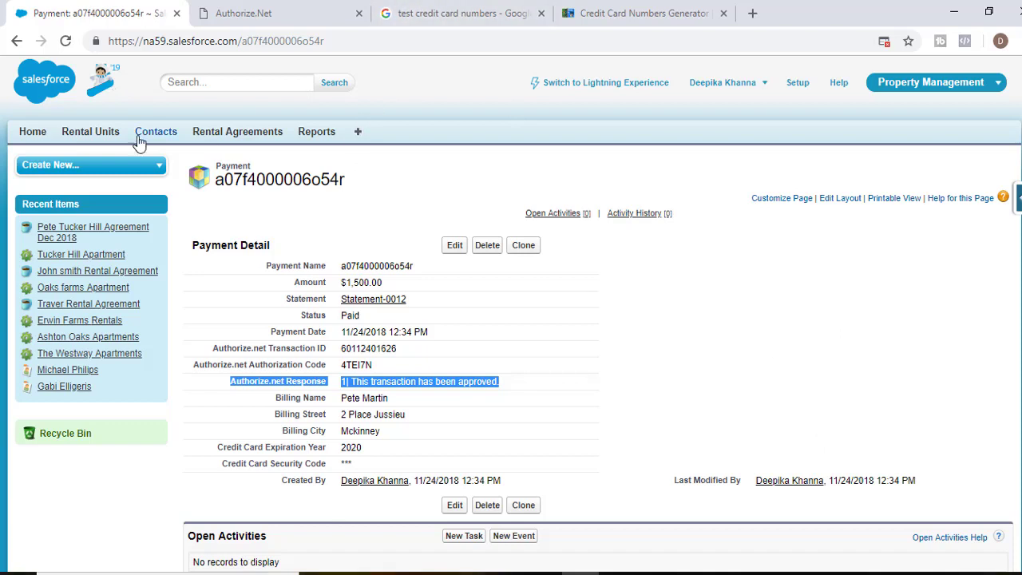
- Open Tucker Hill Apartment's December 2018 agreement and review its $1,500.00 payments and $0.00 balance
{"action": "left_click", "coordinate": [108, 136]}
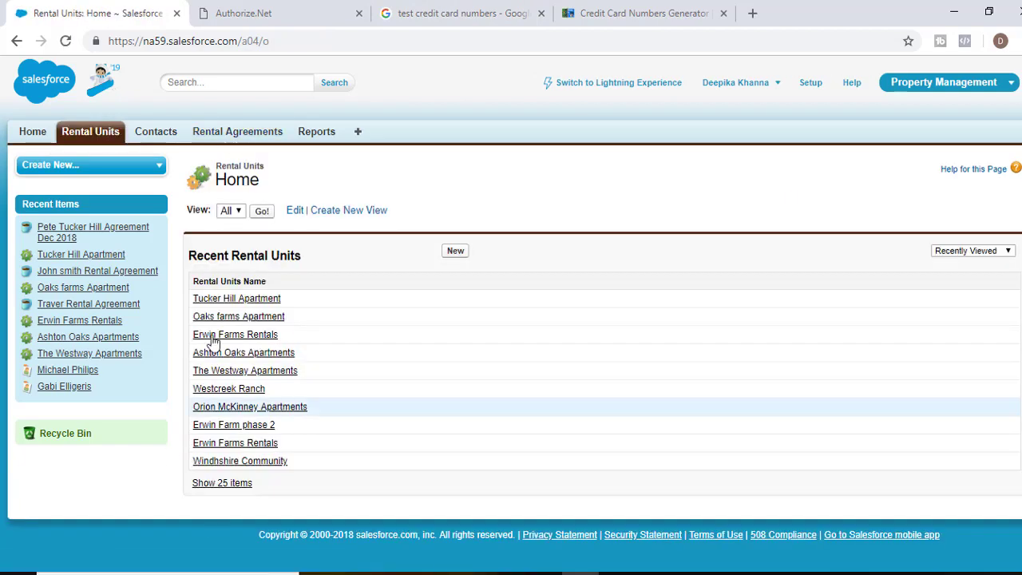
{"action": "left_click", "coordinate": [247, 306]}
{"action": "scroll", "coordinate": [388, 340], "scroll_direction": "down", "scroll_amount": 3}
{"action": "scroll", "coordinate": [385, 341], "scroll_direction": "down", "scroll_amount": 2}
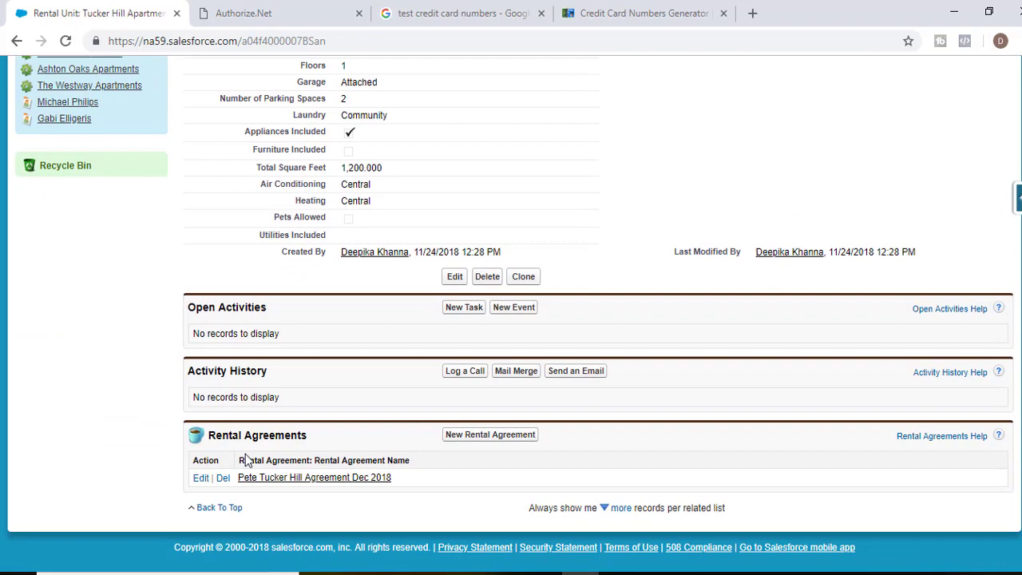
{"action": "left_click", "coordinate": [299, 479]}
{"action": "scroll", "coordinate": [333, 340], "scroll_direction": "down", "scroll_amount": 2}
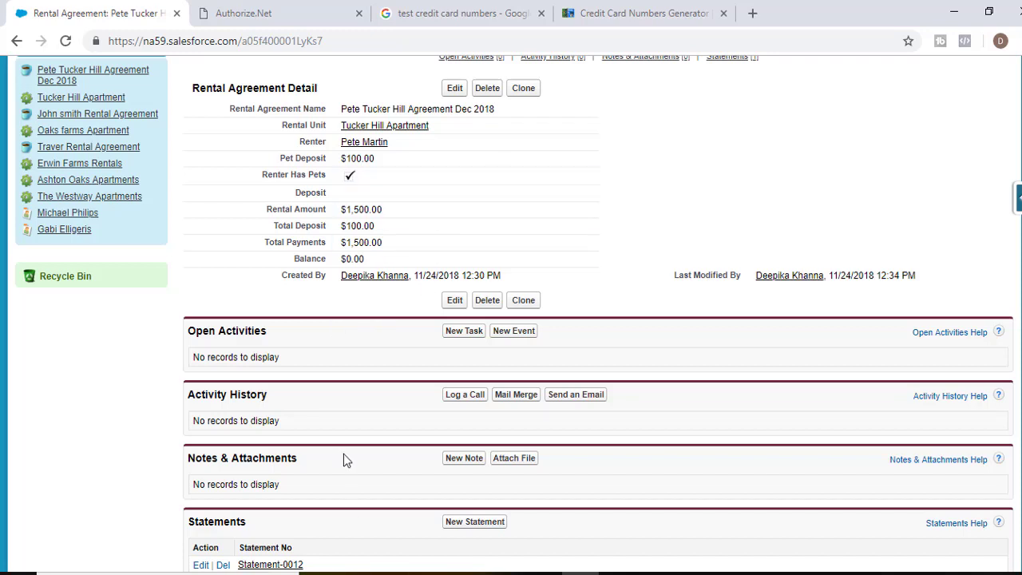
{"action": "scroll", "coordinate": [310, 516], "scroll_direction": "down", "scroll_amount": 1}
{"action": "left_click_drag", "start_coordinate": [326, 490], "coordinate": [238, 487]}
{"action": "scroll", "coordinate": [423, 436], "scroll_direction": "up", "scroll_amount": 3}
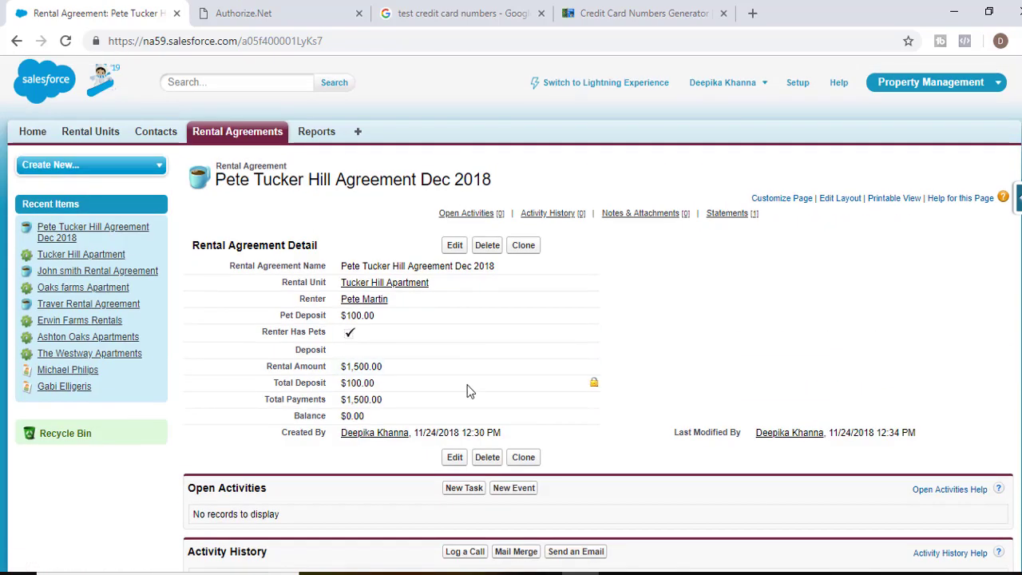
{"action": "scroll", "coordinate": [478, 411], "scroll_direction": "down", "scroll_amount": 3}
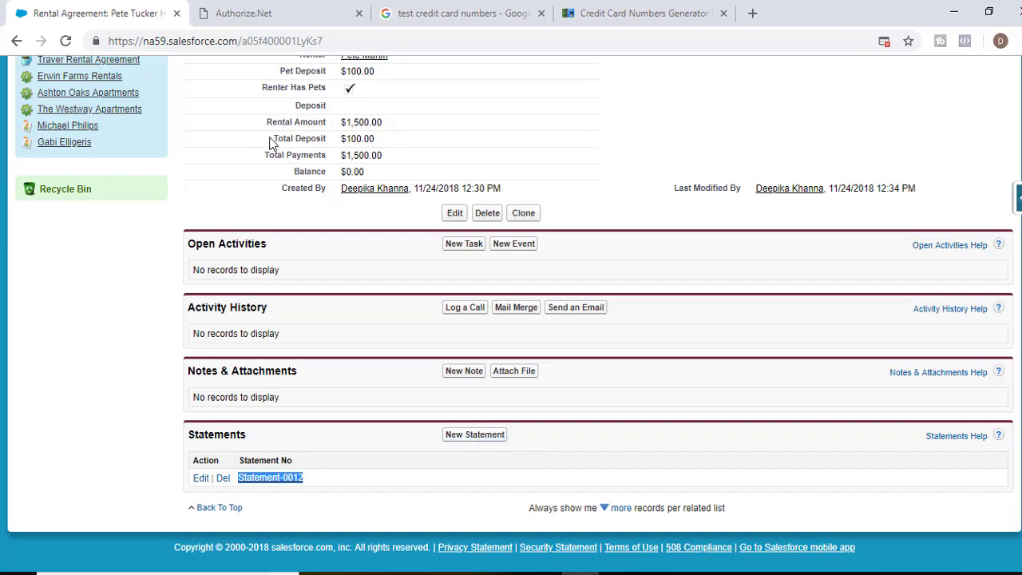
- Start a new statement with amount 1500 and statement date 12/31/2018
{"action": "left_click", "coordinate": [491, 439]}
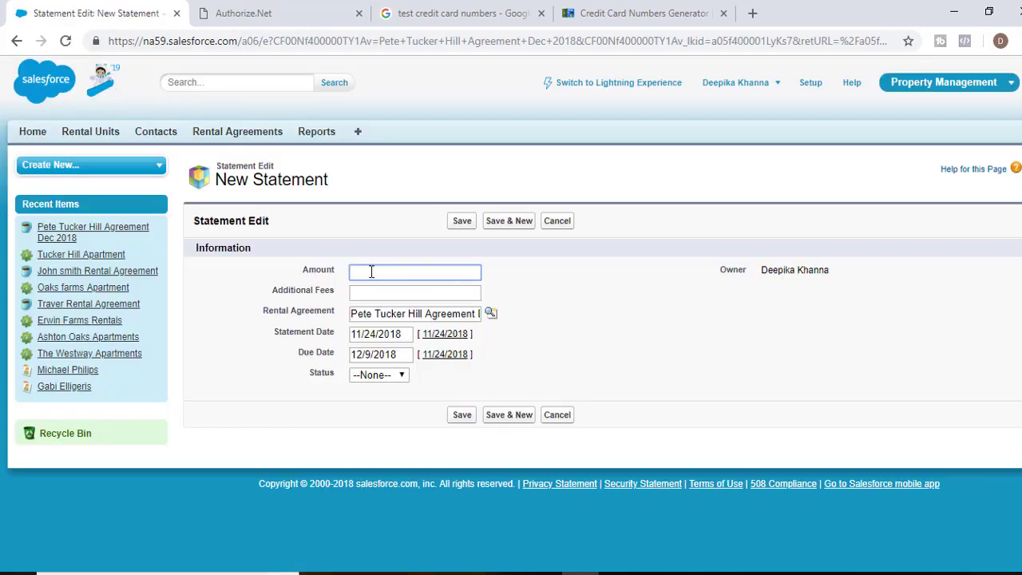
{"action": "left_click", "coordinate": [371, 273]}
{"action": "type", "text": "1500"}
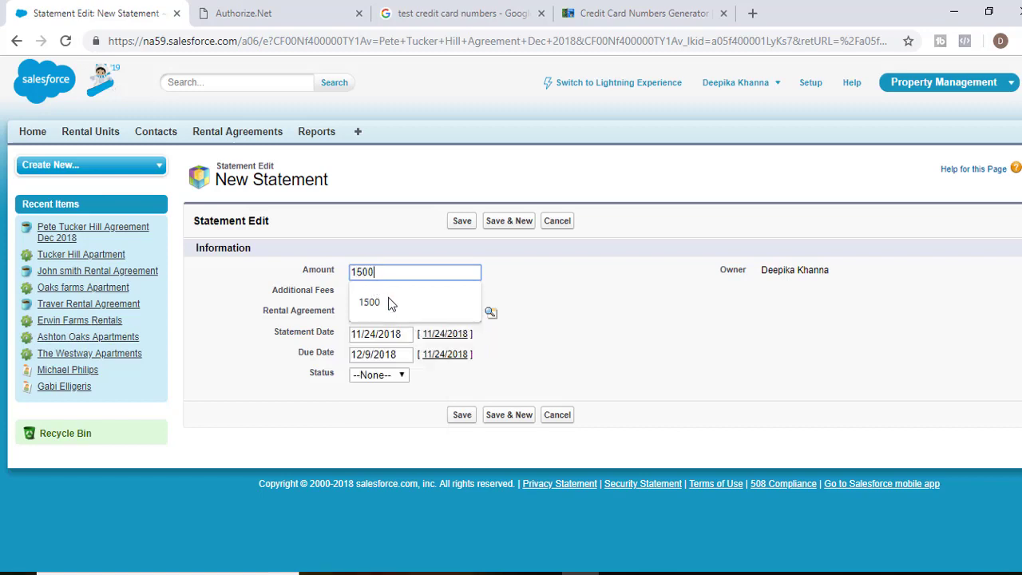
{"action": "left_click", "coordinate": [366, 293]}
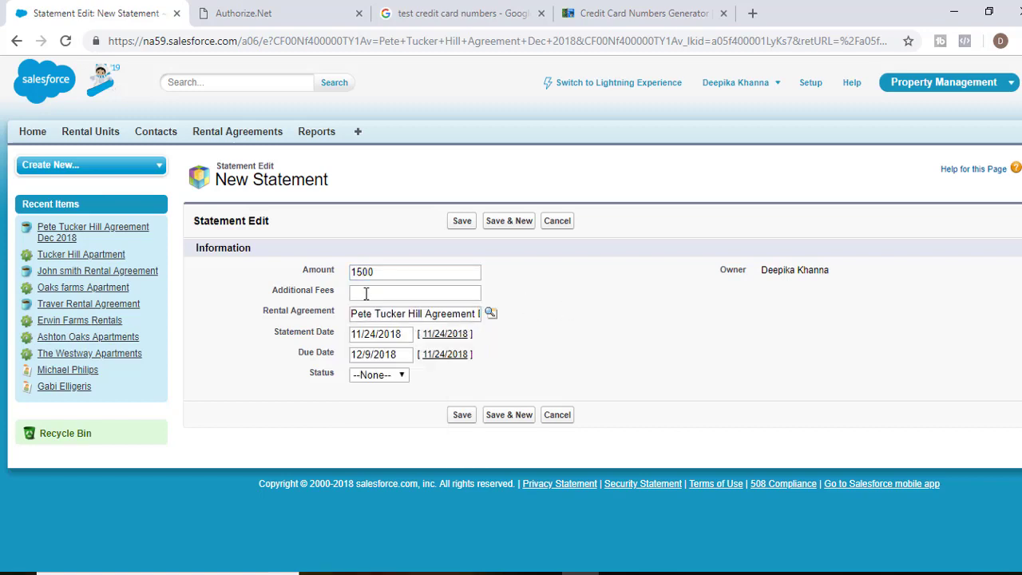
{"action": "left_click", "coordinate": [385, 334]}
{"action": "left_click", "coordinate": [428, 357]}
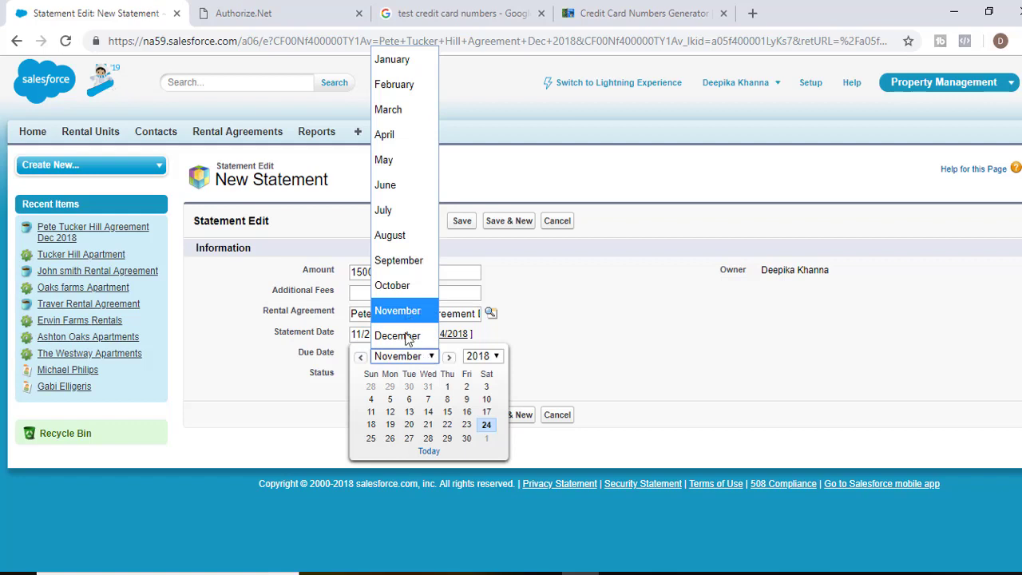
{"action": "left_click", "coordinate": [401, 335]}
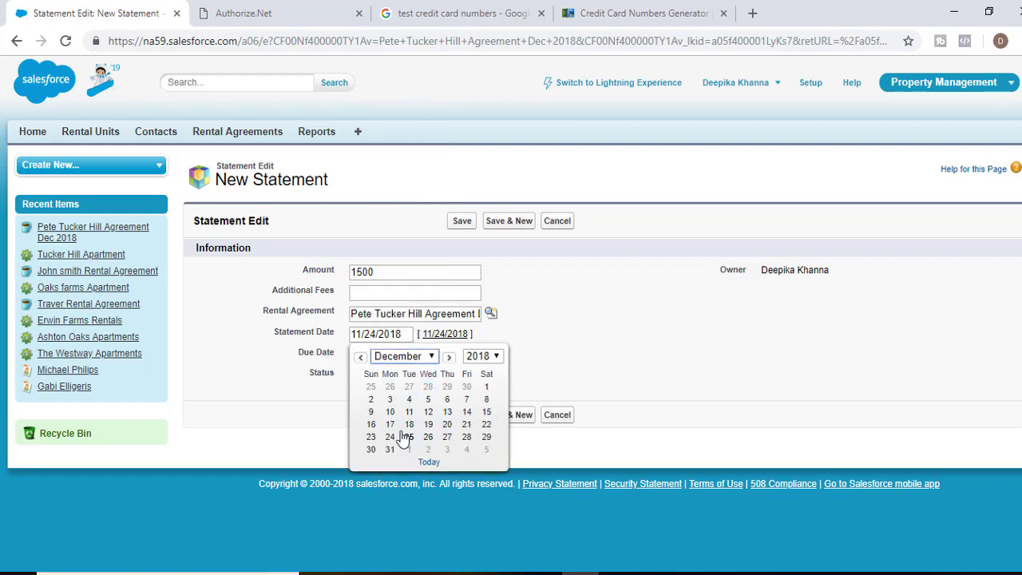
{"action": "left_click", "coordinate": [390, 449]}
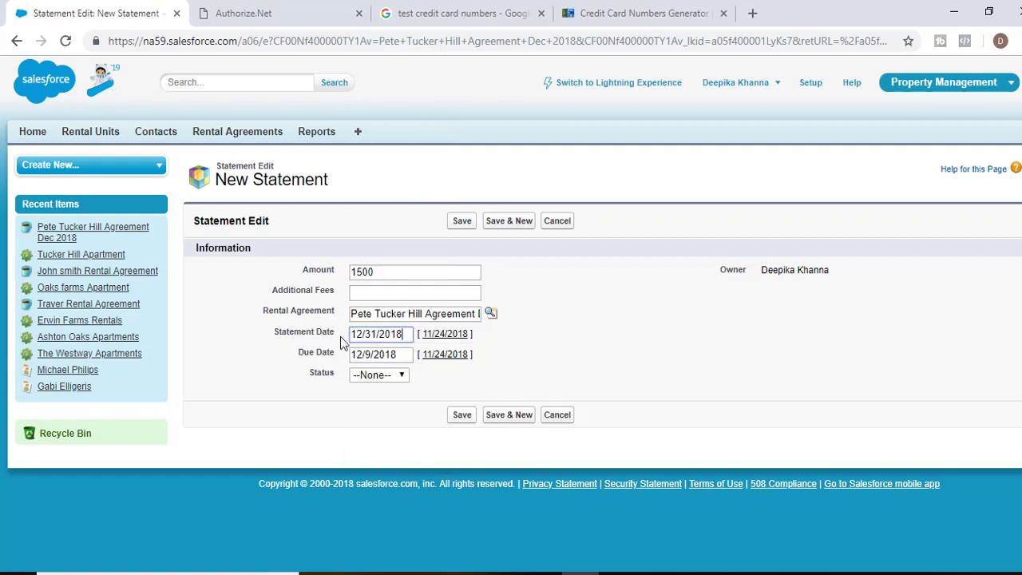
- Set the due date to 1/9/2019 and status Issued, then save the statement
{"action": "left_click", "coordinate": [386, 355]}
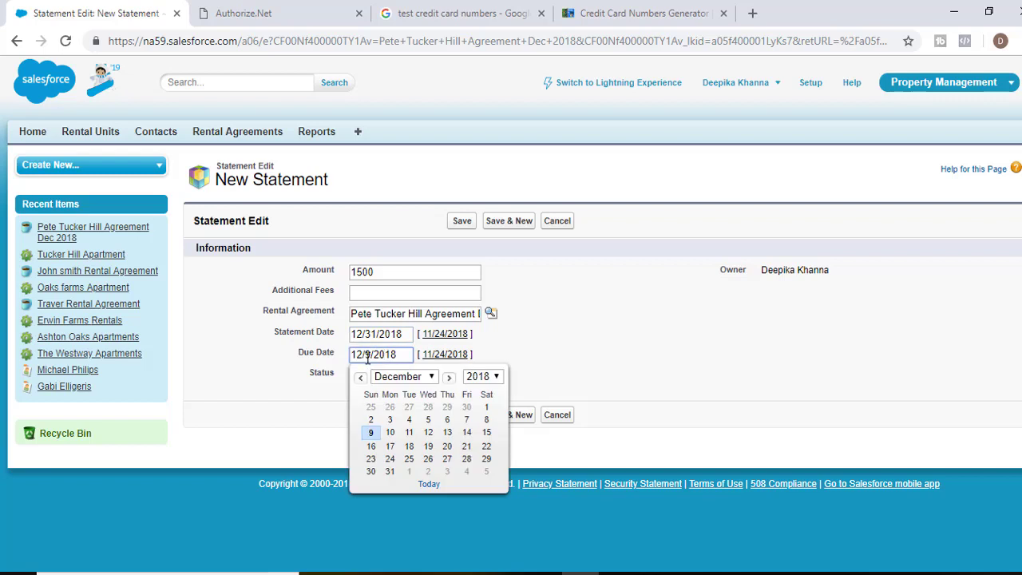
{"action": "left_click", "coordinate": [424, 377]}
{"action": "left_click", "coordinate": [482, 376]}
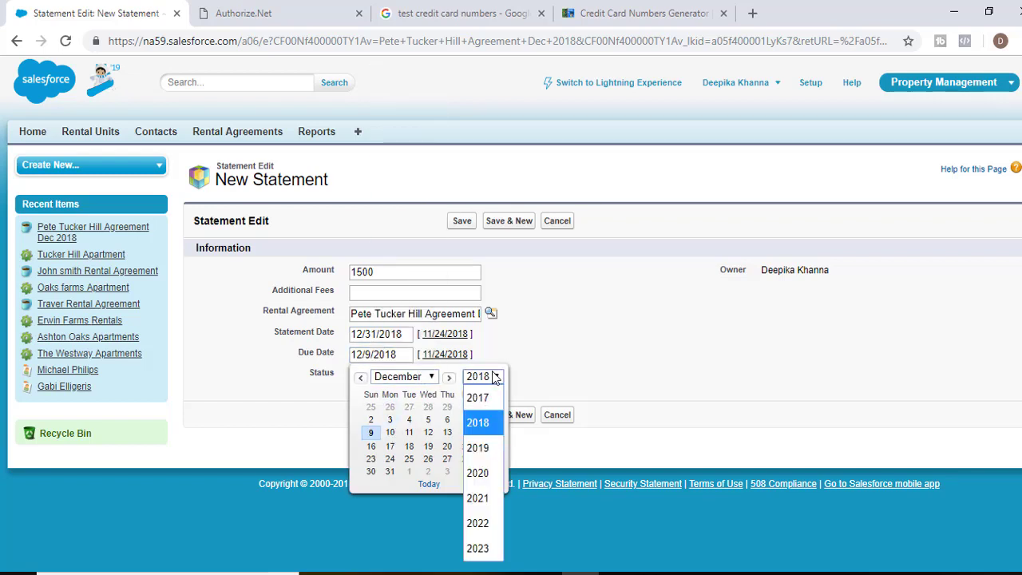
{"action": "left_click", "coordinate": [483, 447]}
{"action": "left_click", "coordinate": [403, 377]}
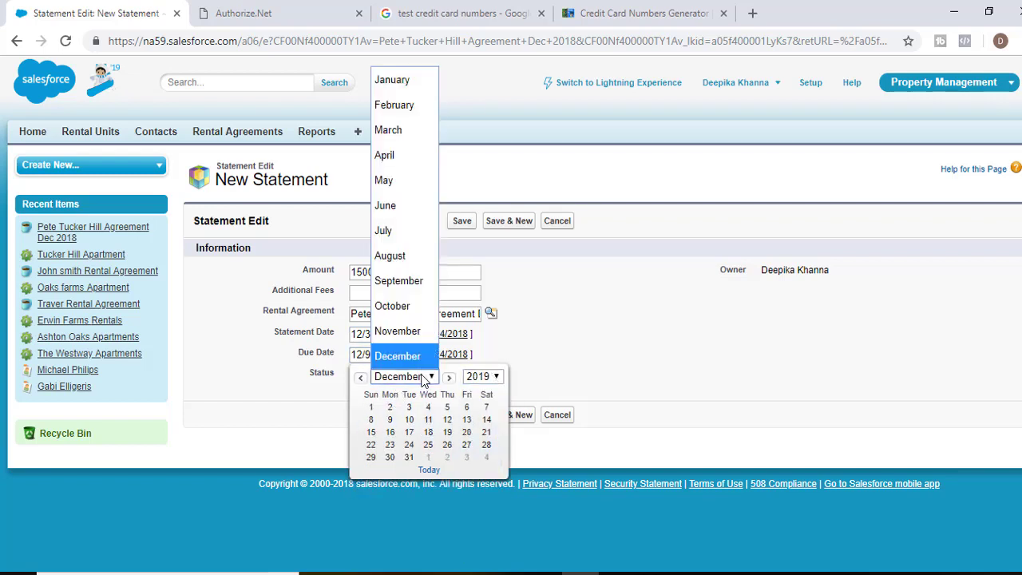
{"action": "left_click", "coordinate": [392, 80]}
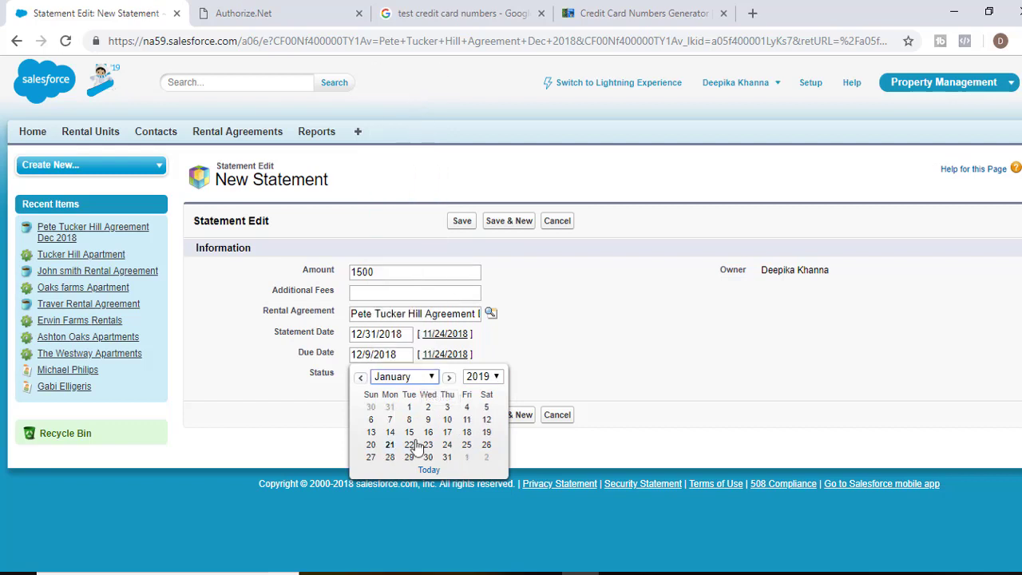
{"action": "left_click", "coordinate": [428, 420]}
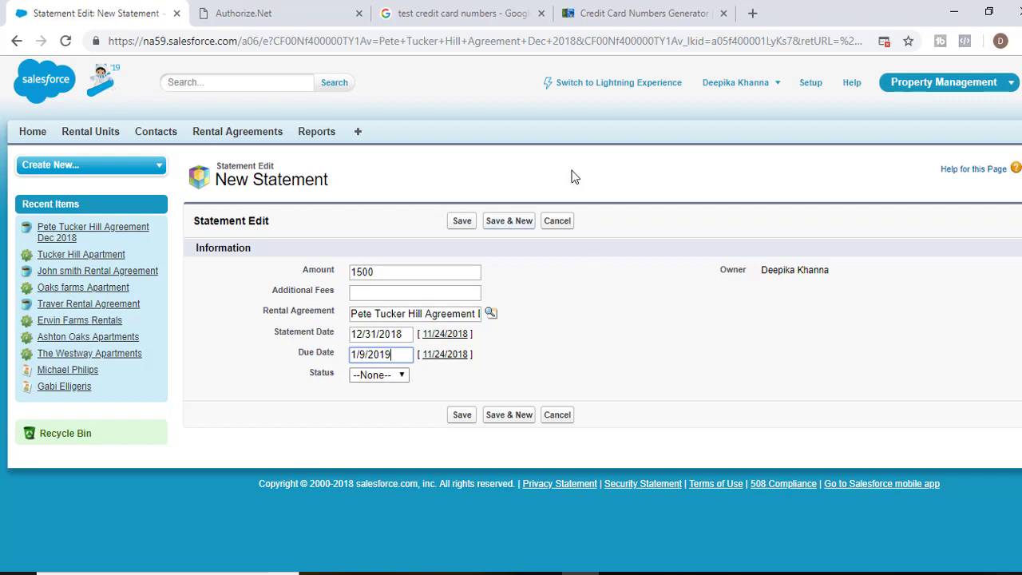
{"action": "left_click", "coordinate": [369, 375]}
{"action": "left_click", "coordinate": [366, 420]}
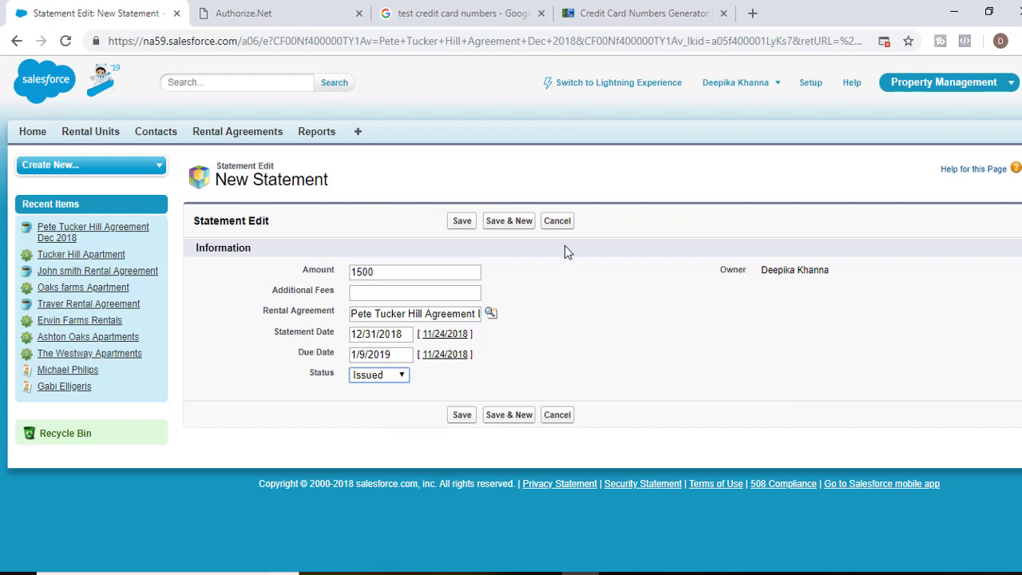
{"action": "left_click", "coordinate": [463, 221]}
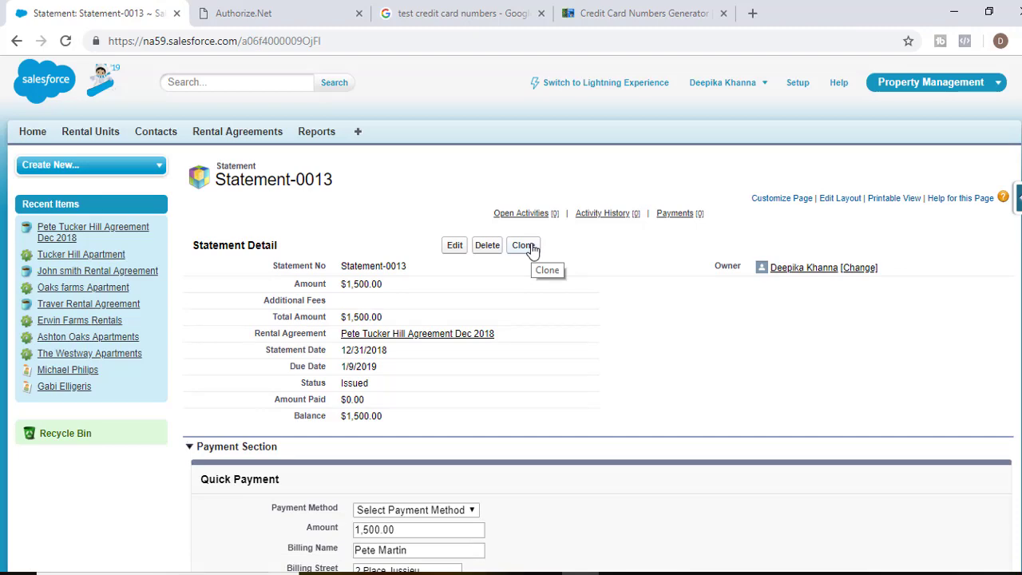
- Choose Credit Card payment and autofill billing city, state and postcode from a saved address
{"action": "scroll", "coordinate": [399, 264], "scroll_direction": "down", "scroll_amount": 3}
{"action": "left_click", "coordinate": [433, 275]}
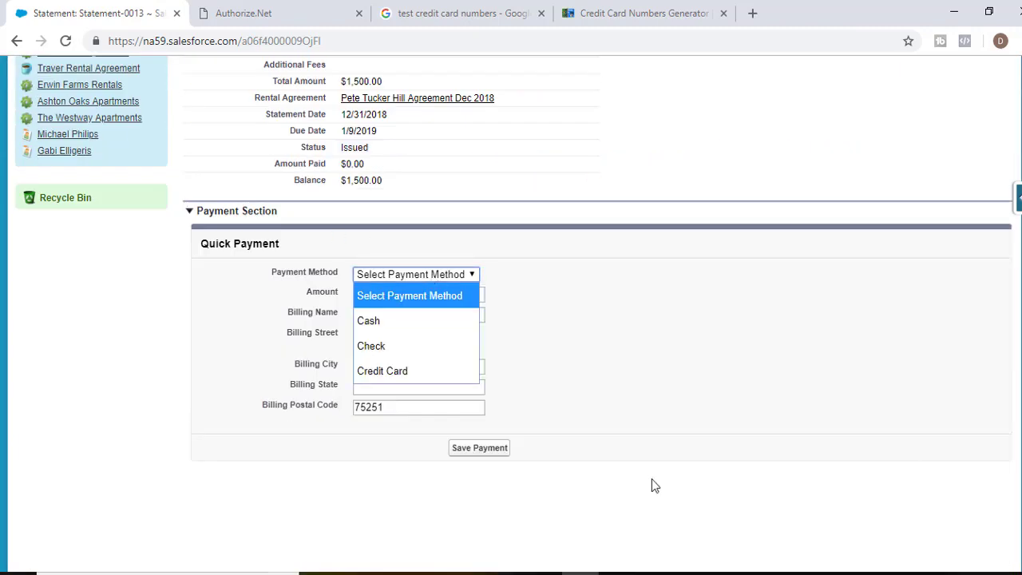
{"action": "left_click", "coordinate": [381, 371]}
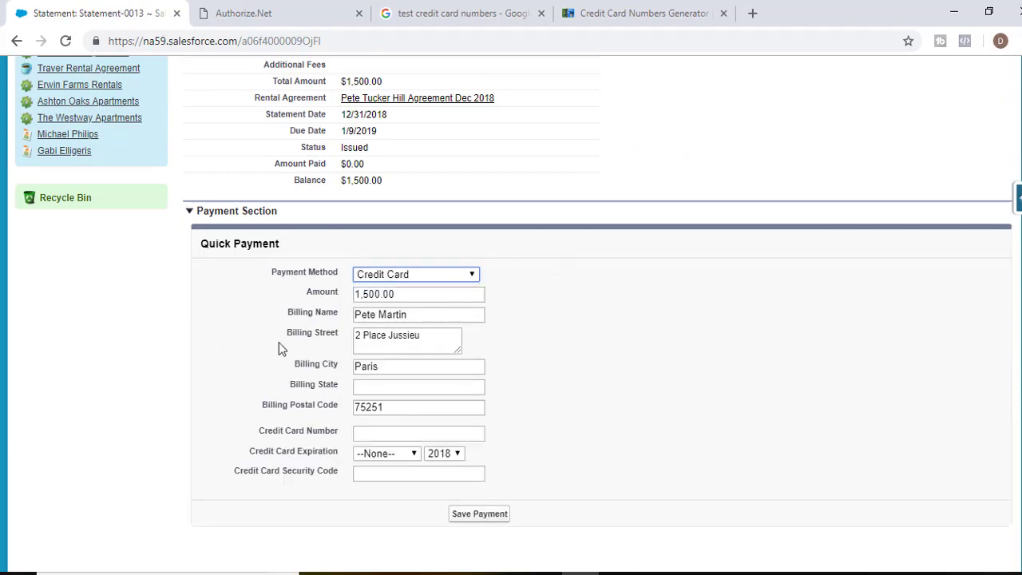
{"action": "left_click", "coordinate": [398, 388]}
{"action": "left_click", "coordinate": [399, 418]}
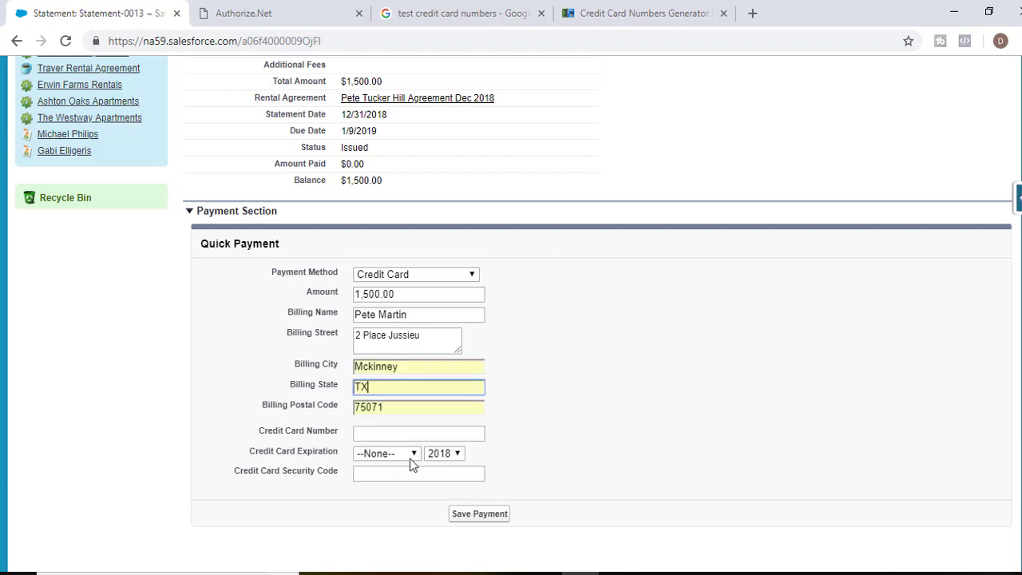
- Enter the test card number, August 2021 expiration and the security code
{"action": "left_click", "coordinate": [377, 430]}
{"action": "left_click_drag", "start_coordinate": [257, 430], "coordinate": [339, 438]}
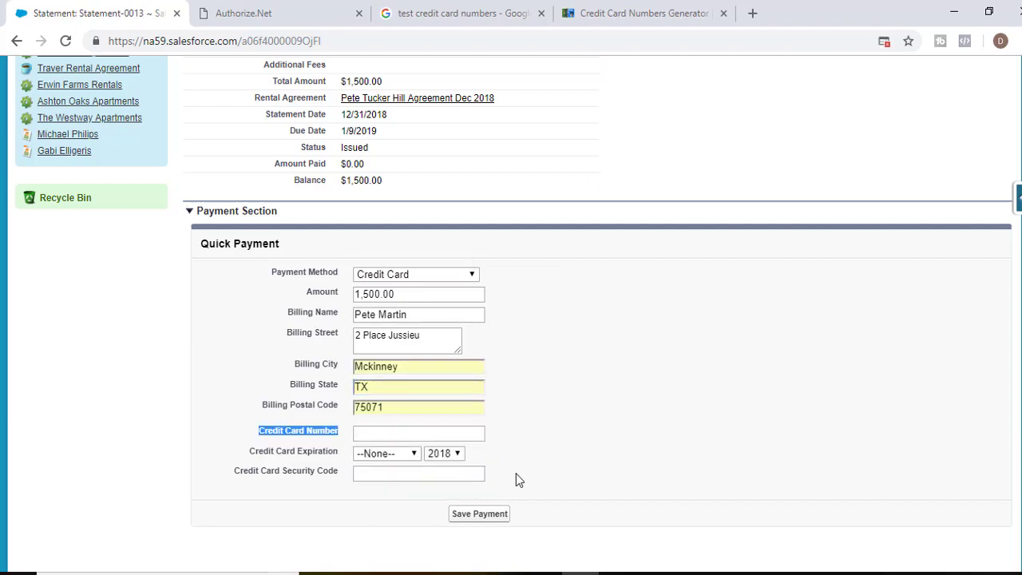
{"action": "left_click", "coordinate": [433, 432]}
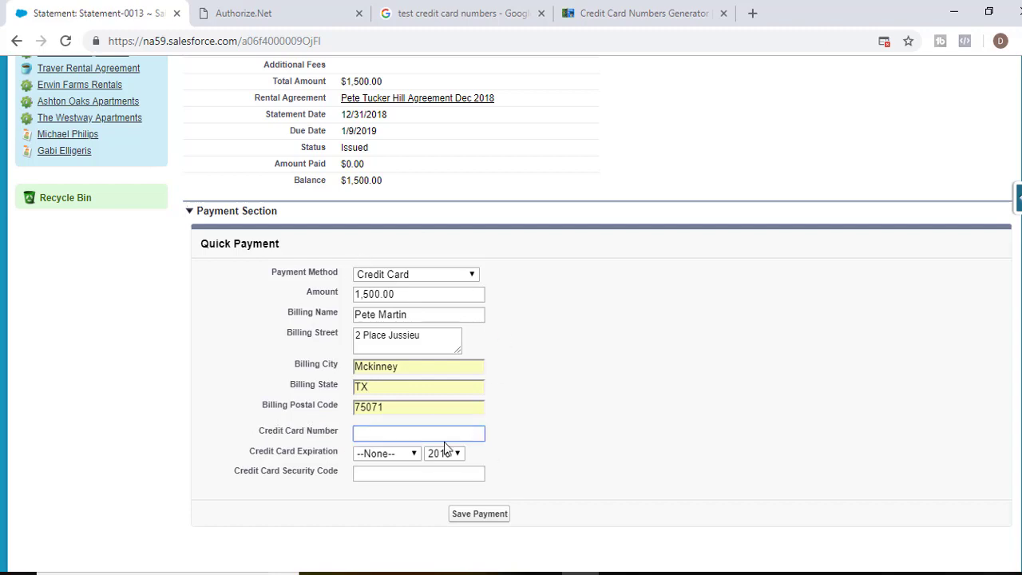
{"action": "type", "text": "1525696912364578"}
{"action": "left_click", "coordinate": [389, 454]}
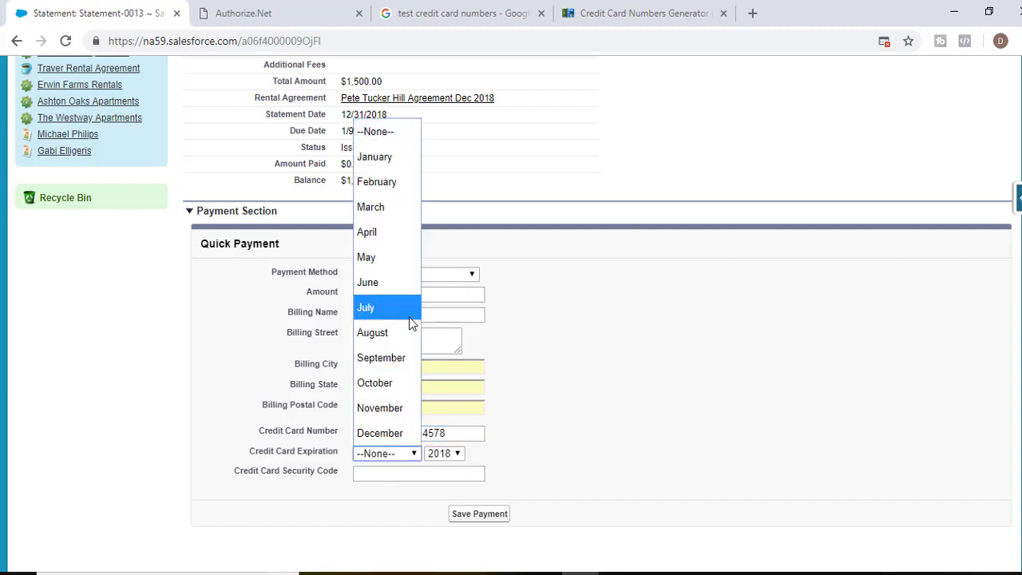
{"action": "left_click", "coordinate": [392, 330]}
{"action": "left_click", "coordinate": [448, 461]}
{"action": "left_click", "coordinate": [441, 408]}
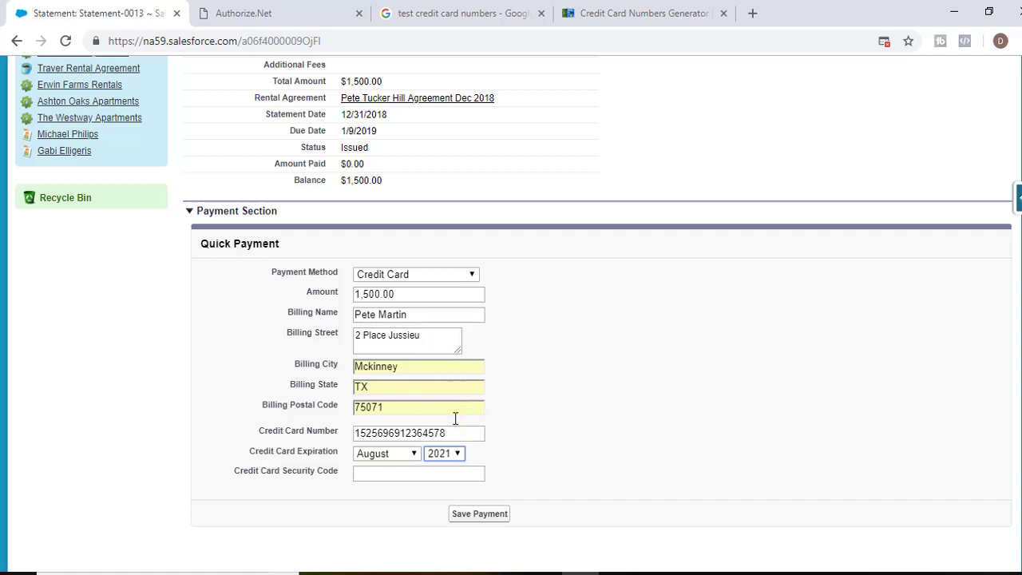
{"action": "left_click", "coordinate": [449, 476]}
{"action": "type", "text": "12"}
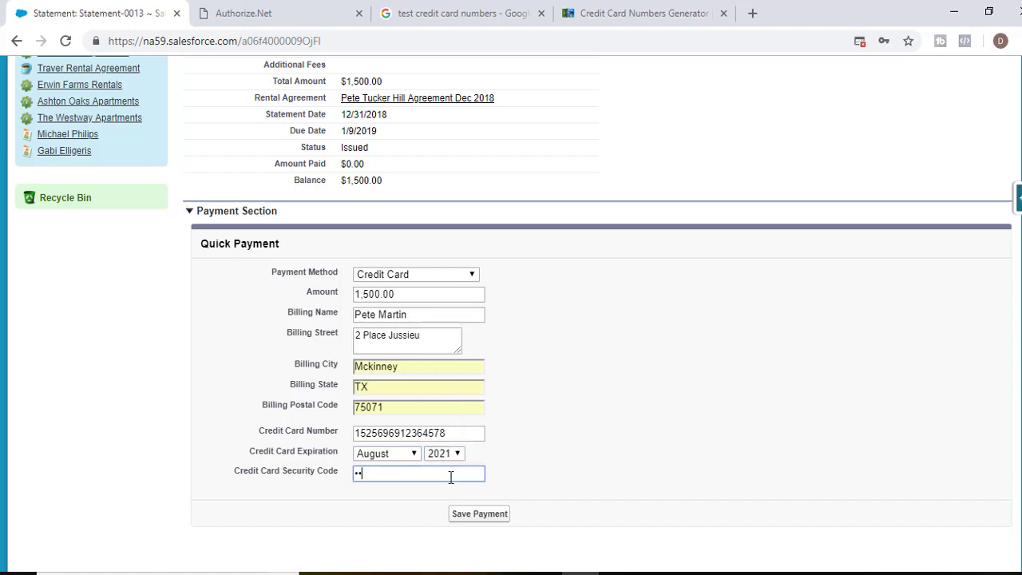
- Save Statement-0013's credit card Quick Payment; it is rejected with a Payment Failed error
{"action": "left_click", "coordinate": [480, 516]}
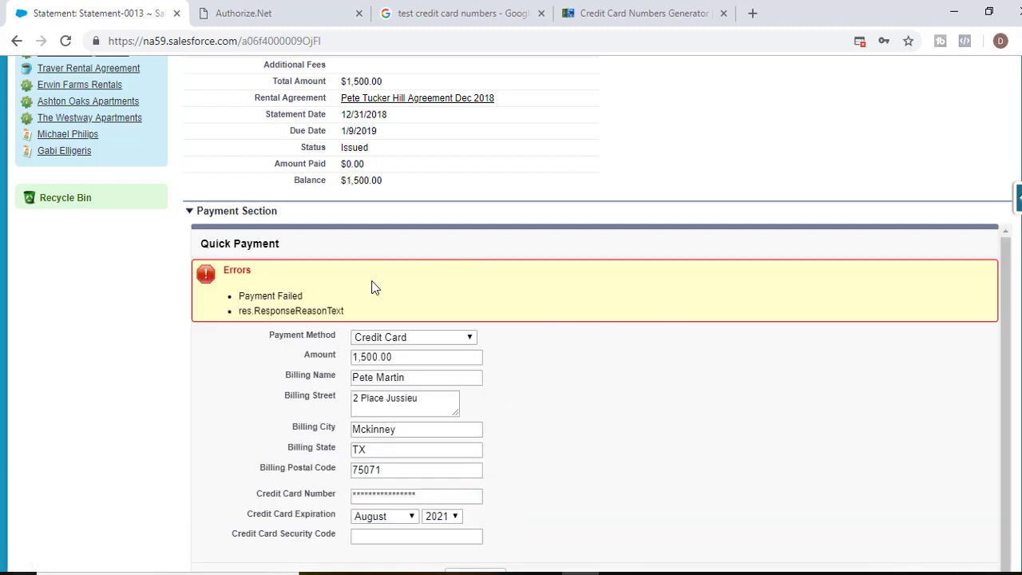
{"action": "left_click_drag", "start_coordinate": [439, 496], "coordinate": [335, 495]}
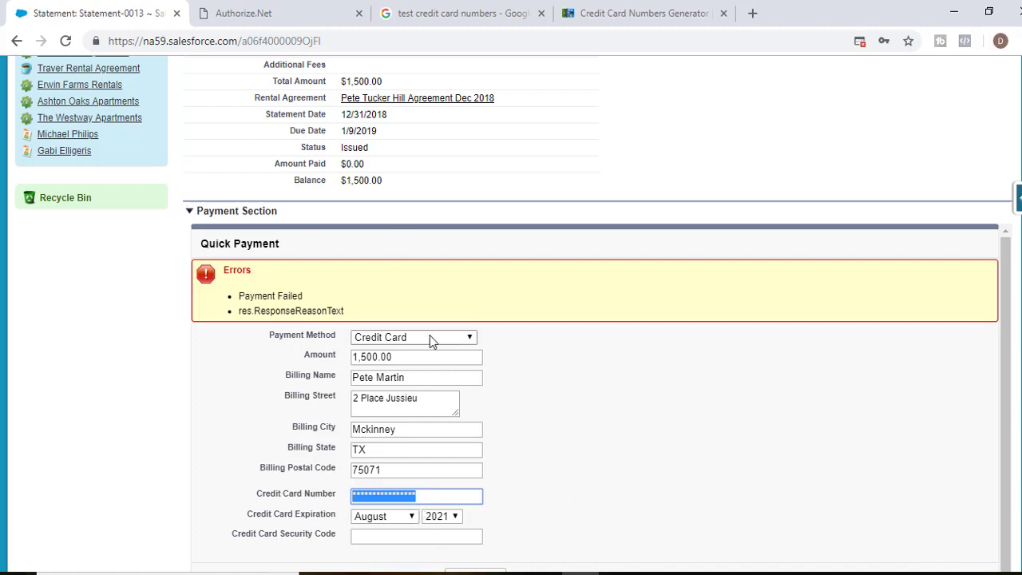
{"action": "scroll", "coordinate": [481, 461], "scroll_direction": "down", "scroll_amount": 1}
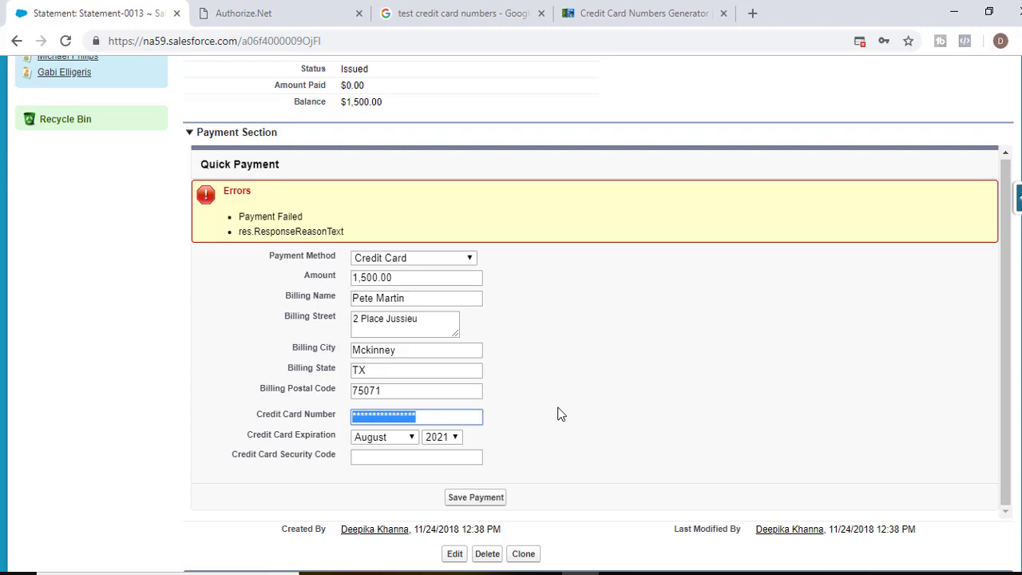
- Check Authorize.Net's Unsettled Transactions, which still list only the three captured charges, then go to Gmail
{"action": "left_click", "coordinate": [311, 13]}
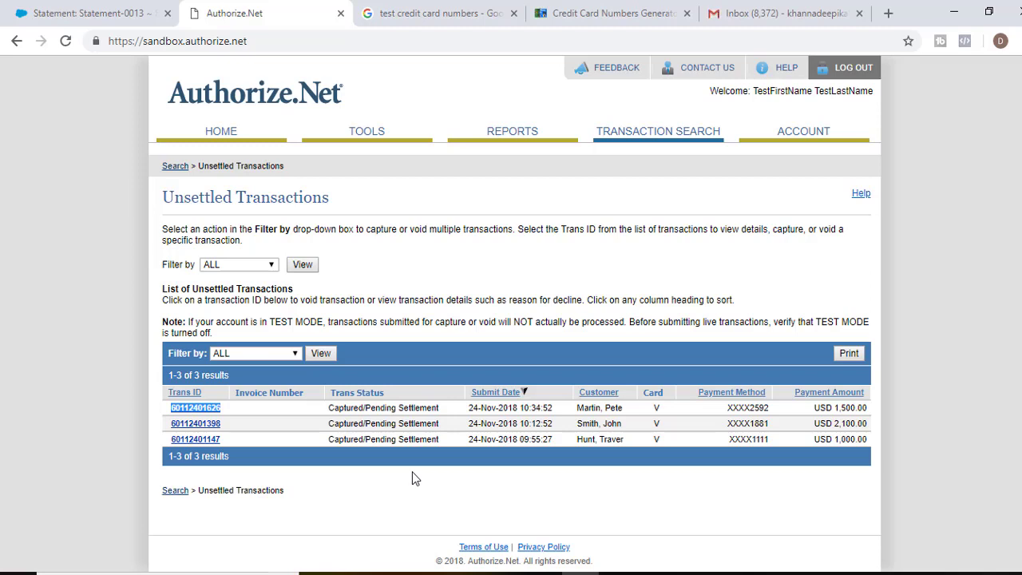
{"action": "left_click", "coordinate": [783, 14]}
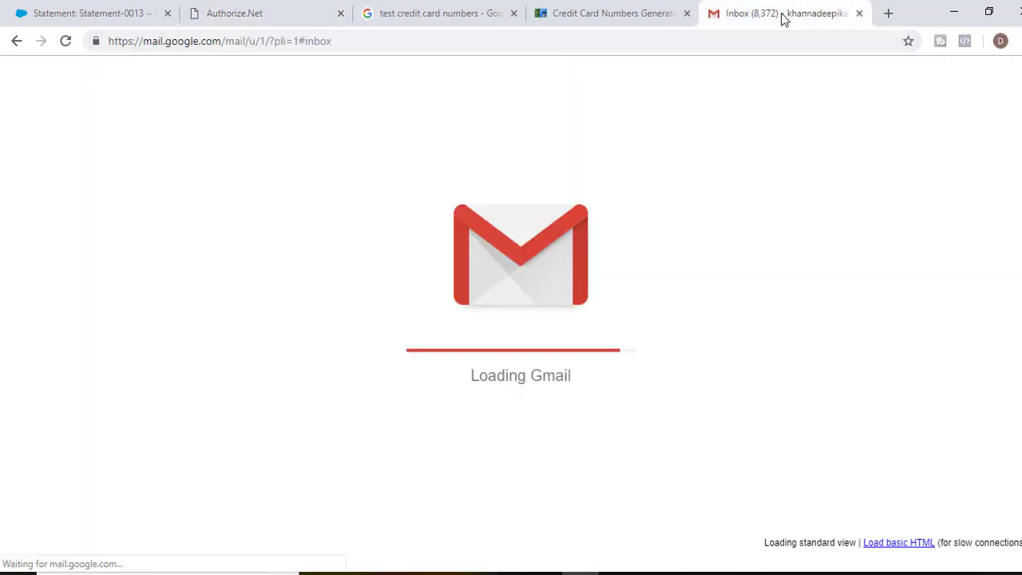
- Open the Merchant Email Receipt for the $1,500.00 Visa payment and check its card digits and Transaction ID
{"action": "left_click", "coordinate": [520, 208]}
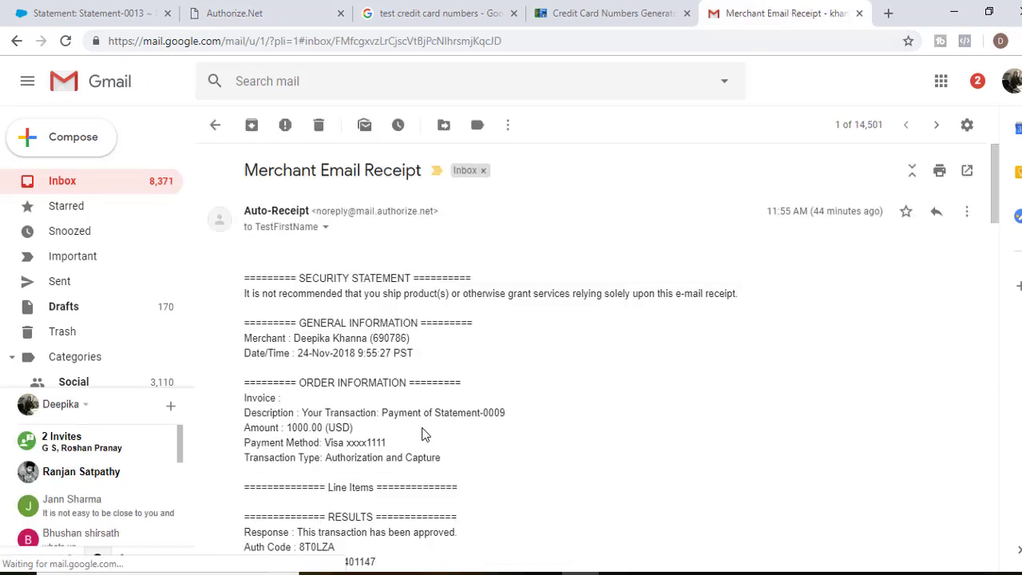
{"action": "left_click_drag", "start_coordinate": [332, 568], "coordinate": [335, 281]}
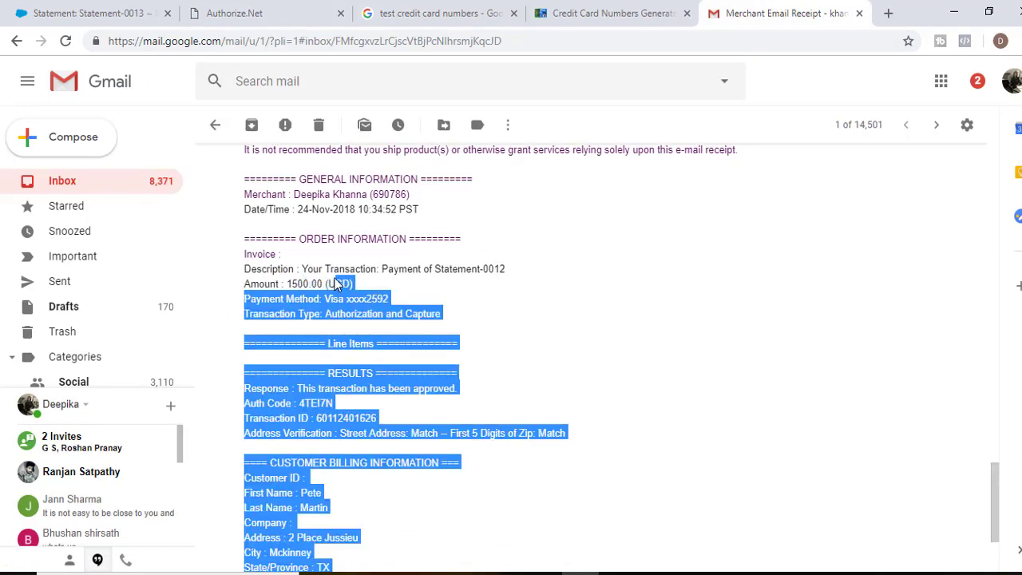
{"action": "left_click", "coordinate": [383, 300]}
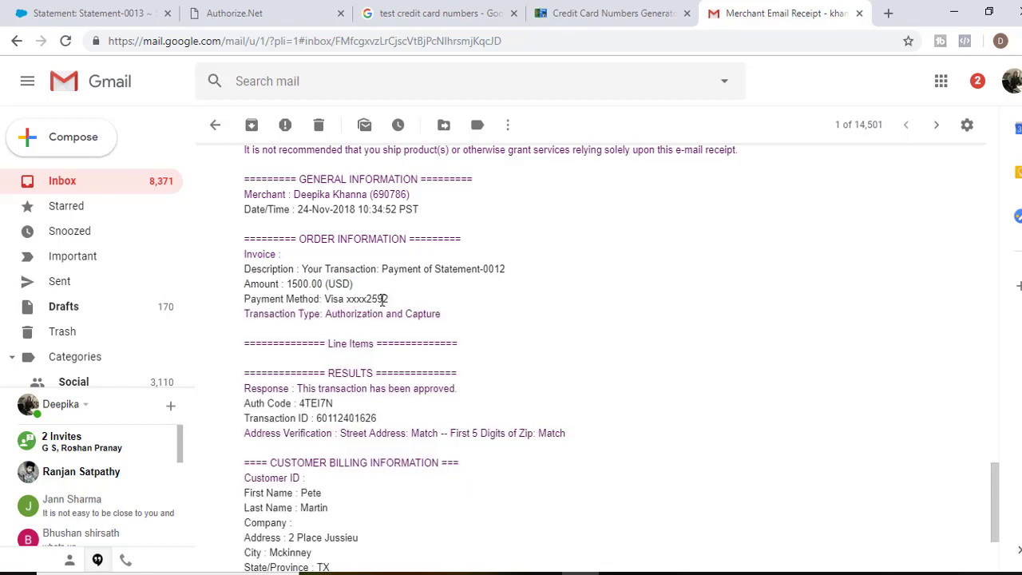
{"action": "left_click_drag", "start_coordinate": [387, 298], "coordinate": [371, 298]}
{"action": "left_click_drag", "start_coordinate": [259, 419], "coordinate": [399, 414]}
{"action": "scroll", "coordinate": [342, 487], "scroll_direction": "down", "scroll_amount": 2}
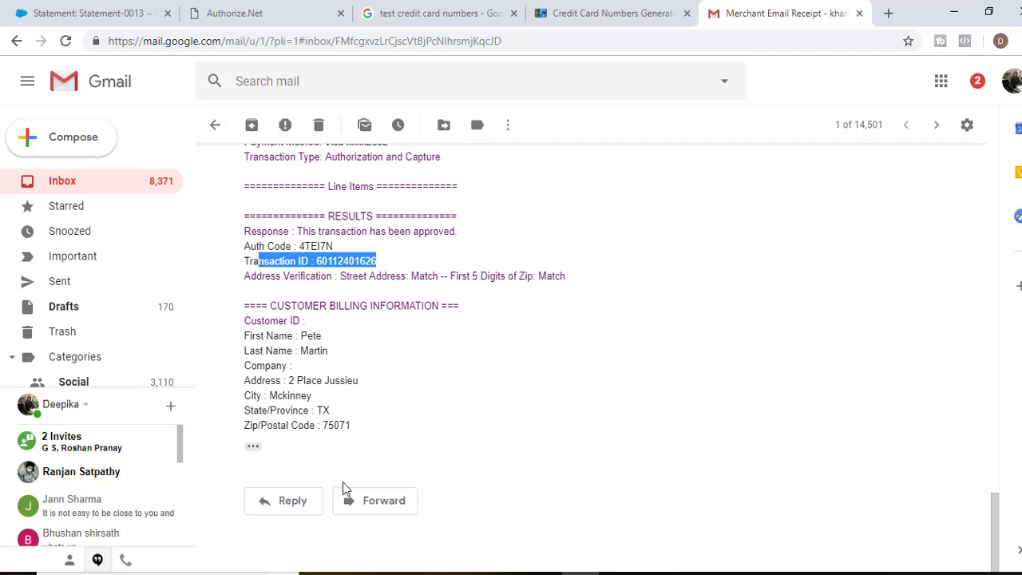
{"action": "left_click", "coordinate": [239, 12]}
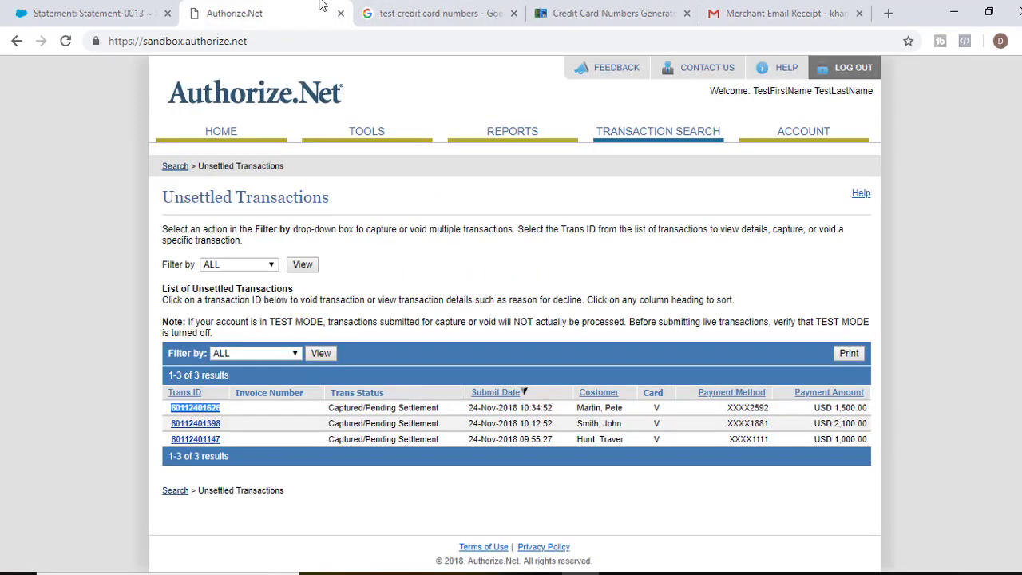
- View the top of Statement-0013: $0.00 paid, $1,500.00 balance, Payment Failed error
{"action": "left_click", "coordinate": [92, 12]}
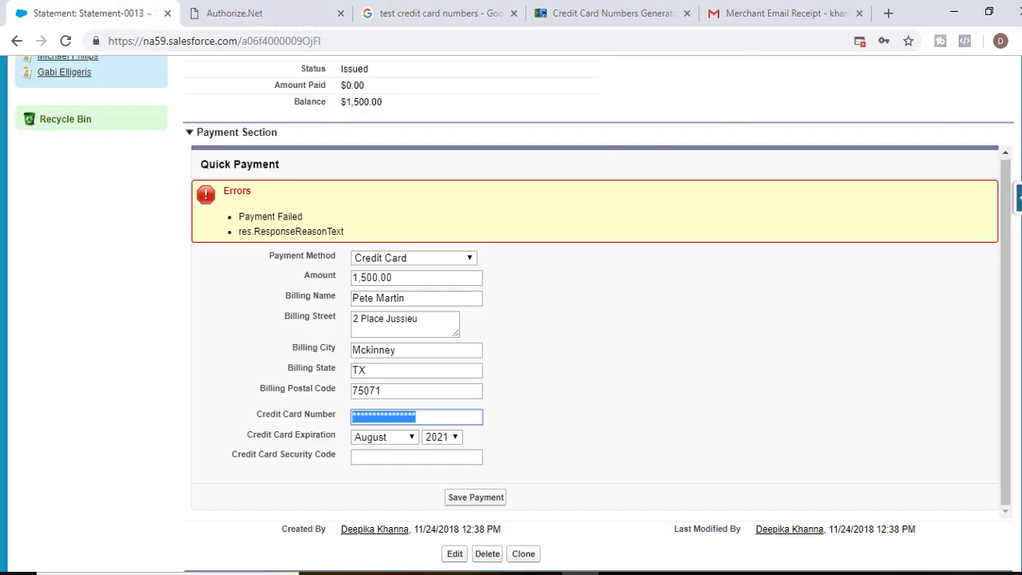
{"action": "scroll", "coordinate": [807, 320], "scroll_direction": "up", "scroll_amount": 3}
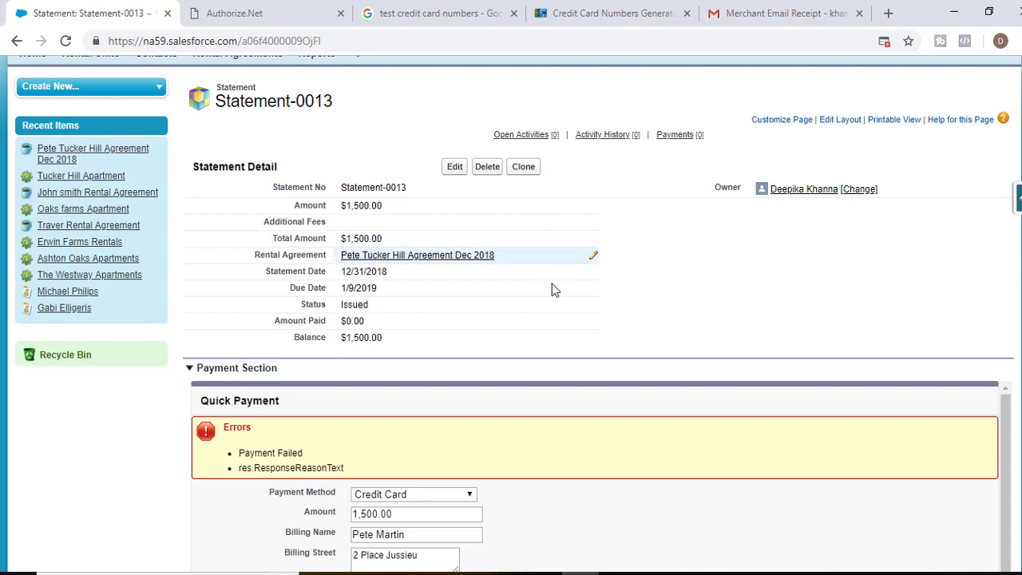
{"action": "scroll", "coordinate": [559, 287], "scroll_direction": "up", "scroll_amount": 1}
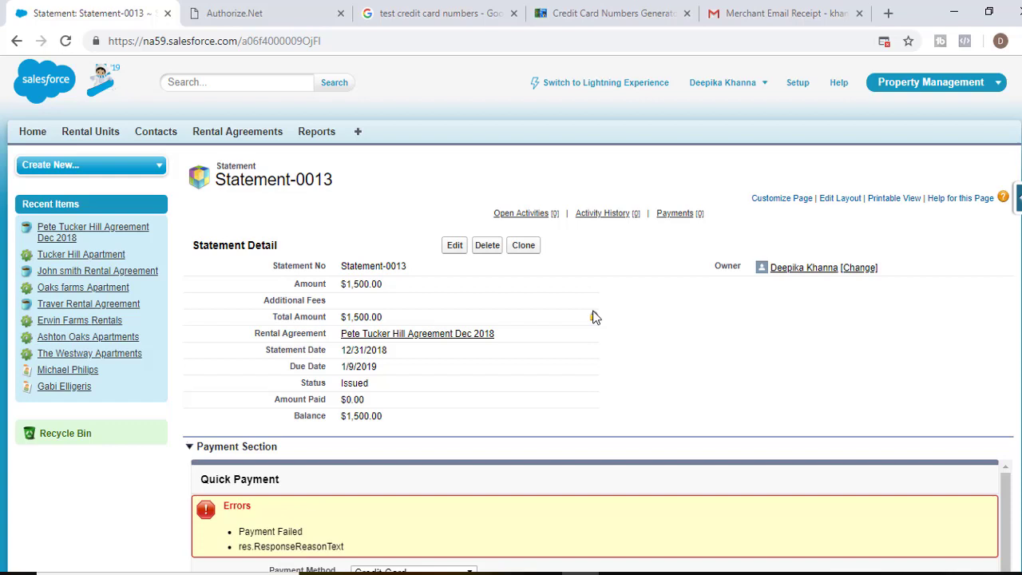